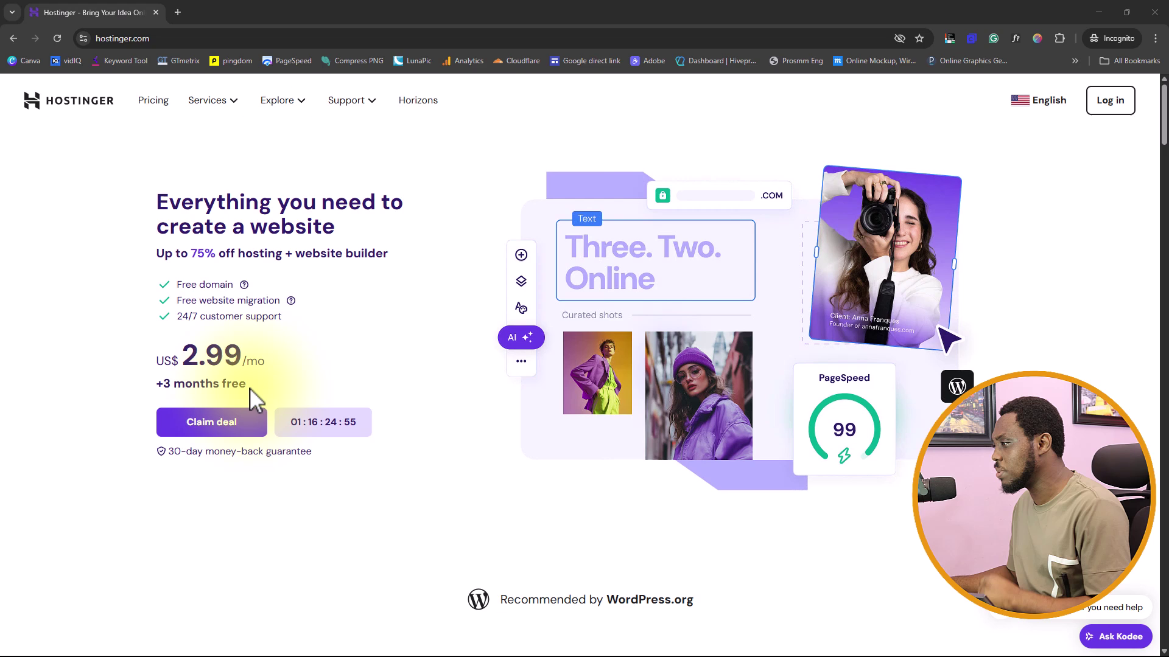
Claim the deal and choose the Premium plan, giving a 48-month cart at US$ 143.52
{"action": "left_click_drag", "start_coordinate": [250, 385], "coordinate": [156, 382]}
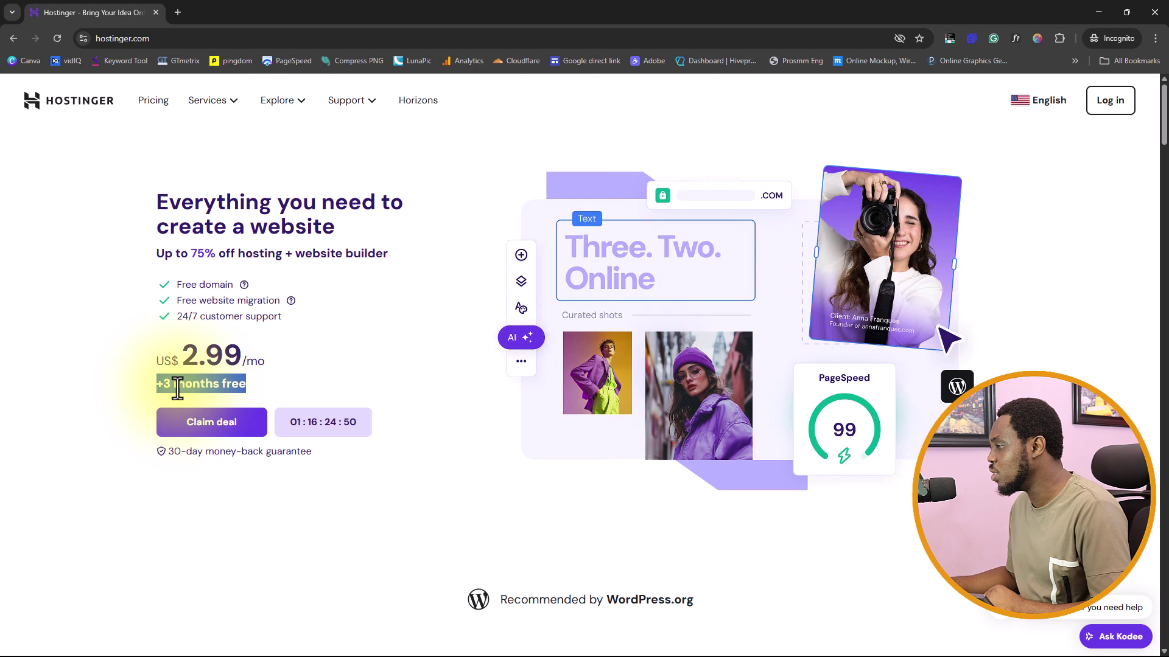
{"action": "left_click", "coordinate": [209, 425]}
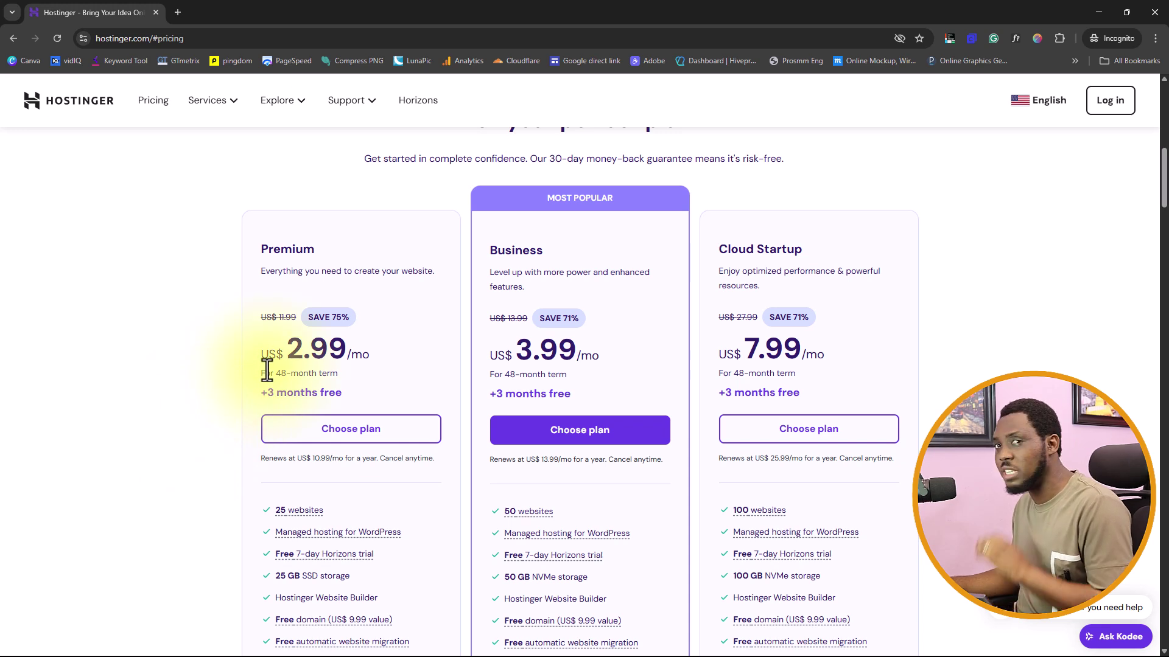
{"action": "left_click", "coordinate": [317, 433]}
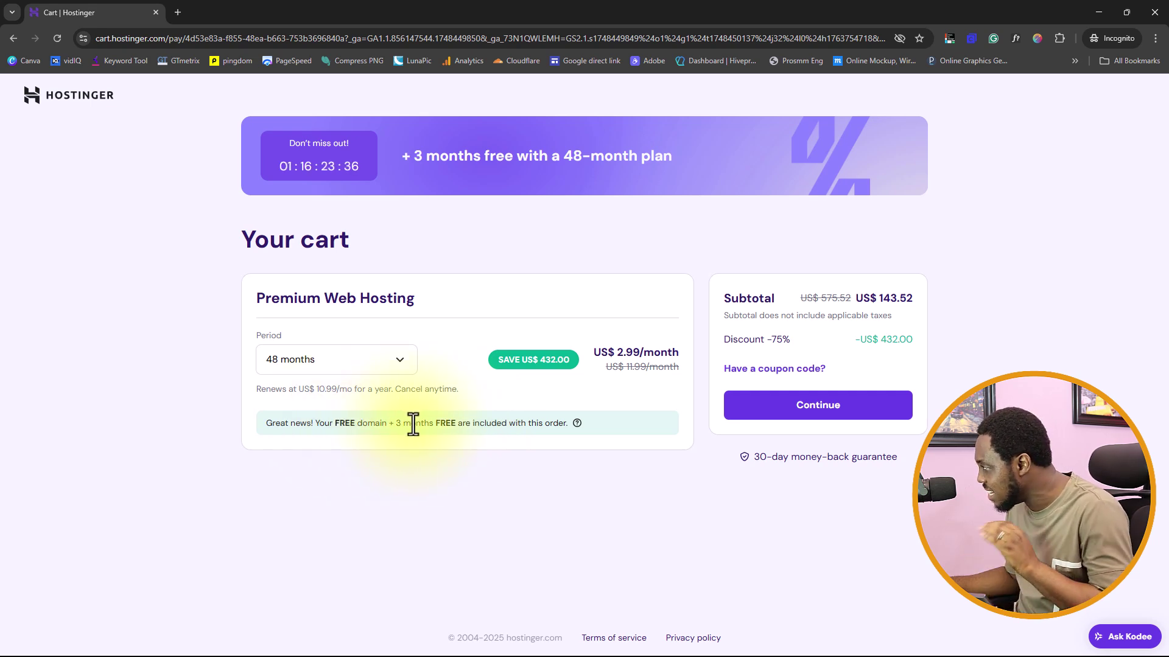
Apply coupon code DAPS for an extra 10% off, bringing the subtotal to US$ 129.17
{"action": "left_click", "coordinate": [783, 369]}
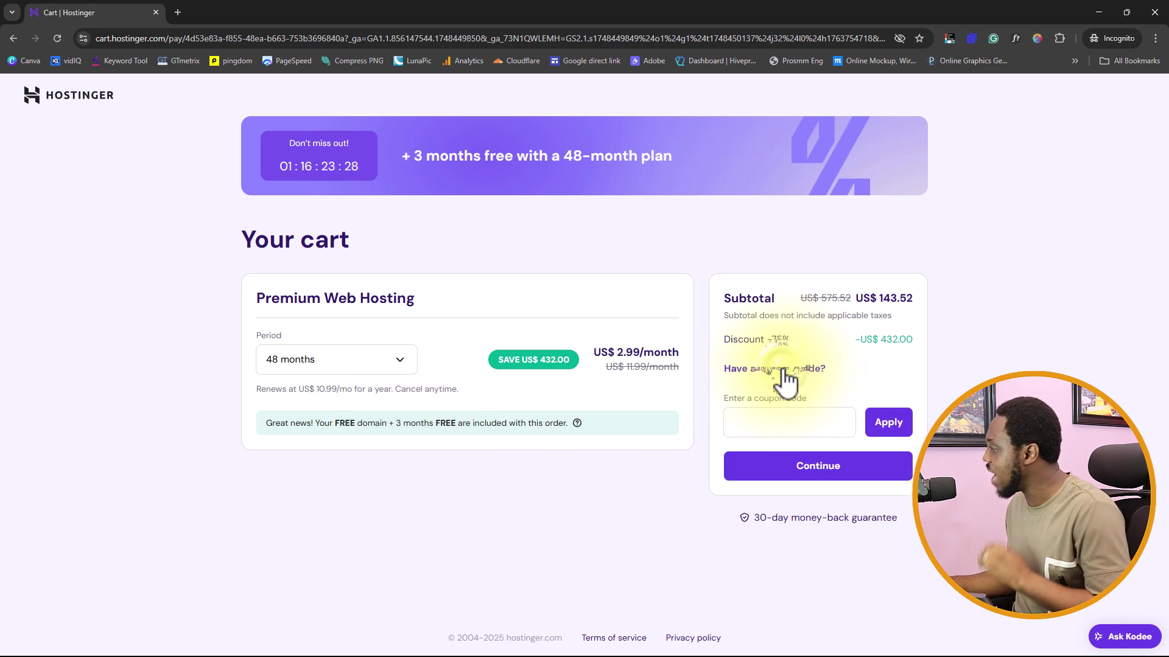
{"action": "left_click", "coordinate": [756, 424]}
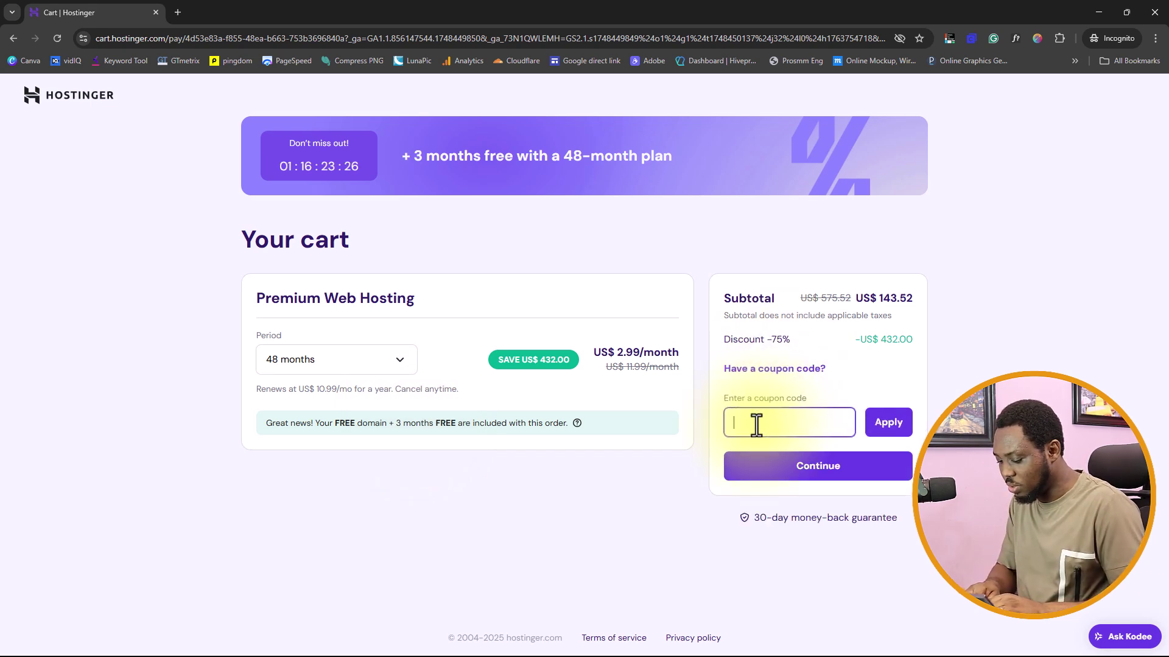
{"action": "type", "text": "DAP"}
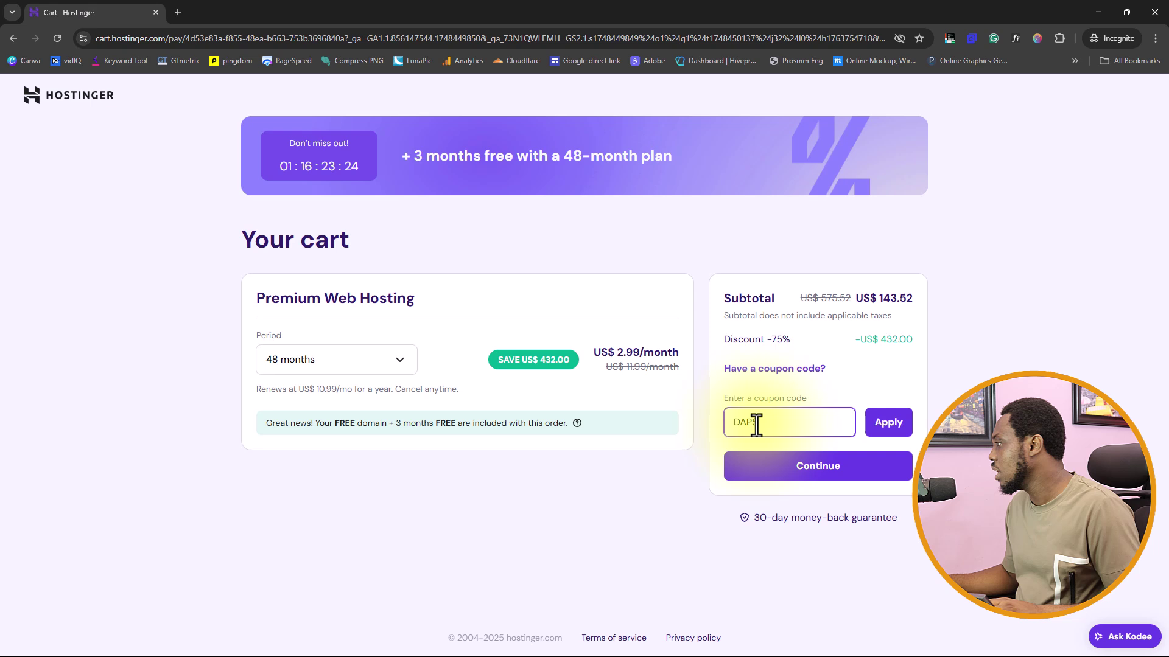
{"action": "type", "text": "S"}
{"action": "left_click", "coordinate": [900, 431]}
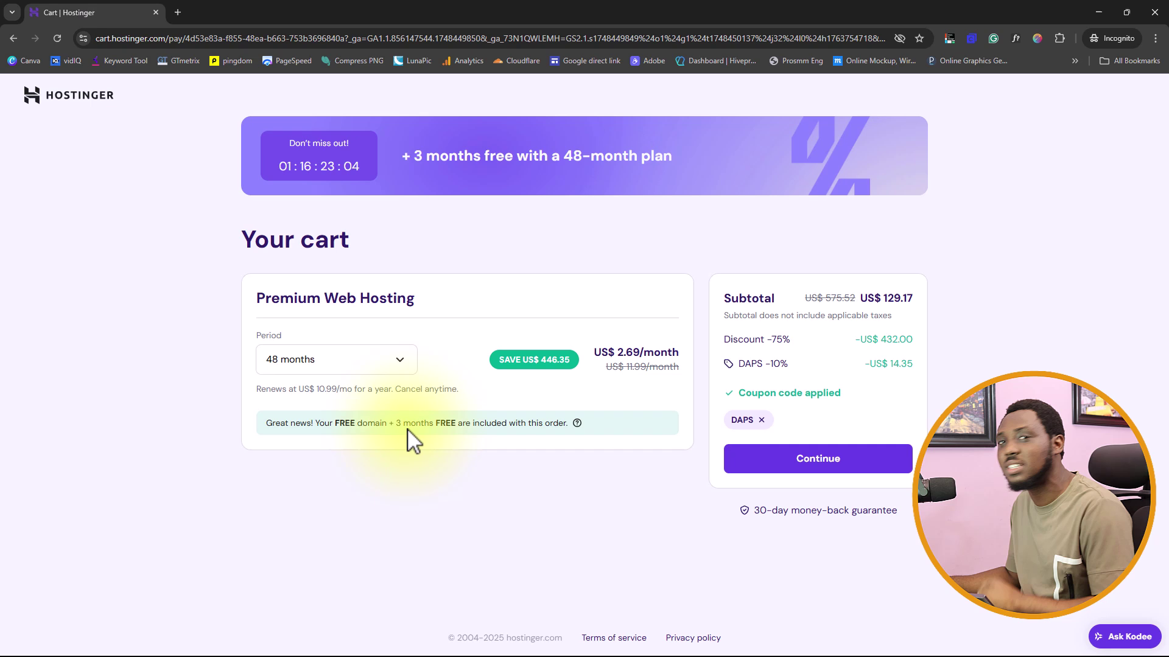
Switch the billing period to 24 months and note the US$ 75.38 subtotal and free domain
{"action": "left_click", "coordinate": [328, 360]}
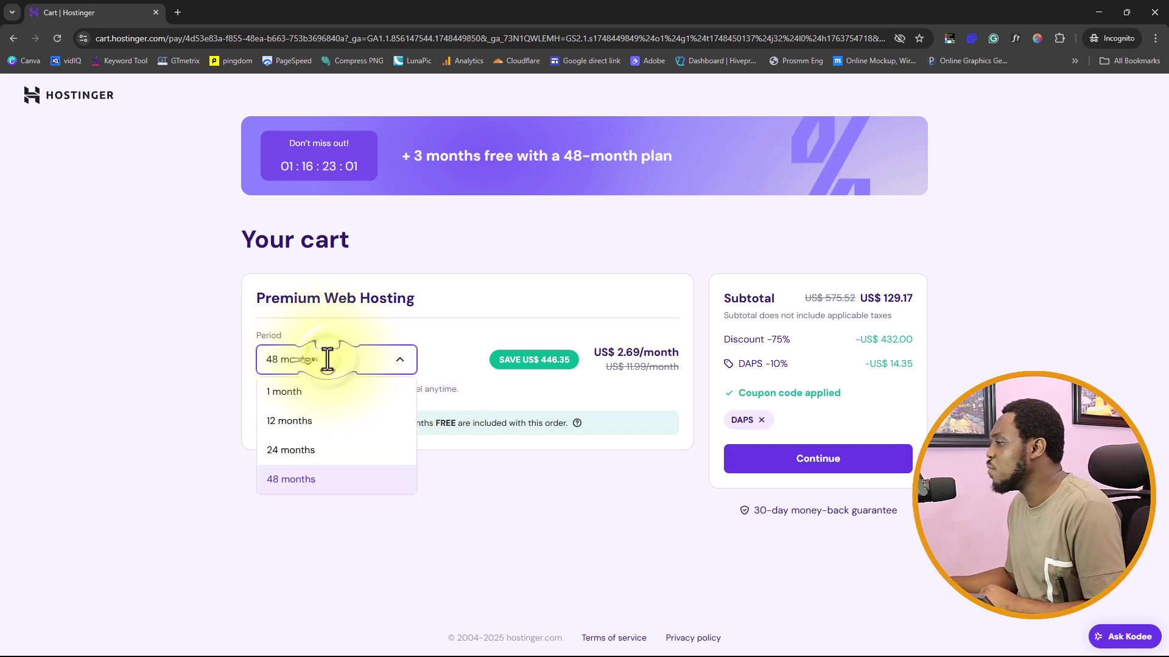
{"action": "left_click", "coordinate": [305, 472]}
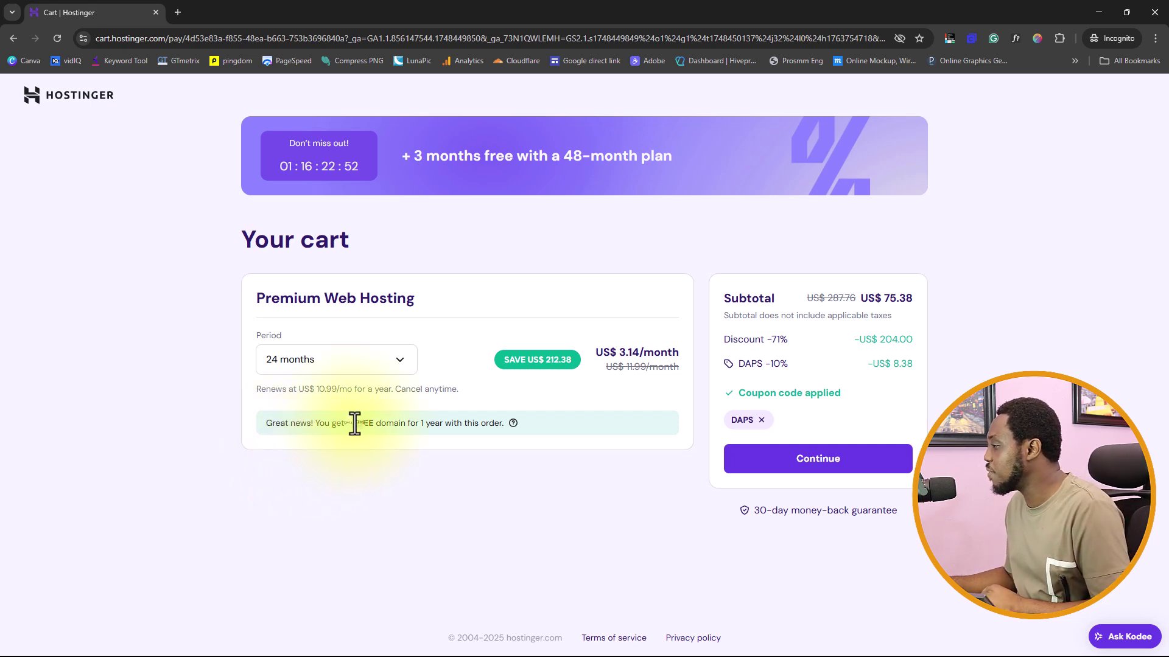
{"action": "left_click_drag", "start_coordinate": [354, 424], "coordinate": [498, 423]}
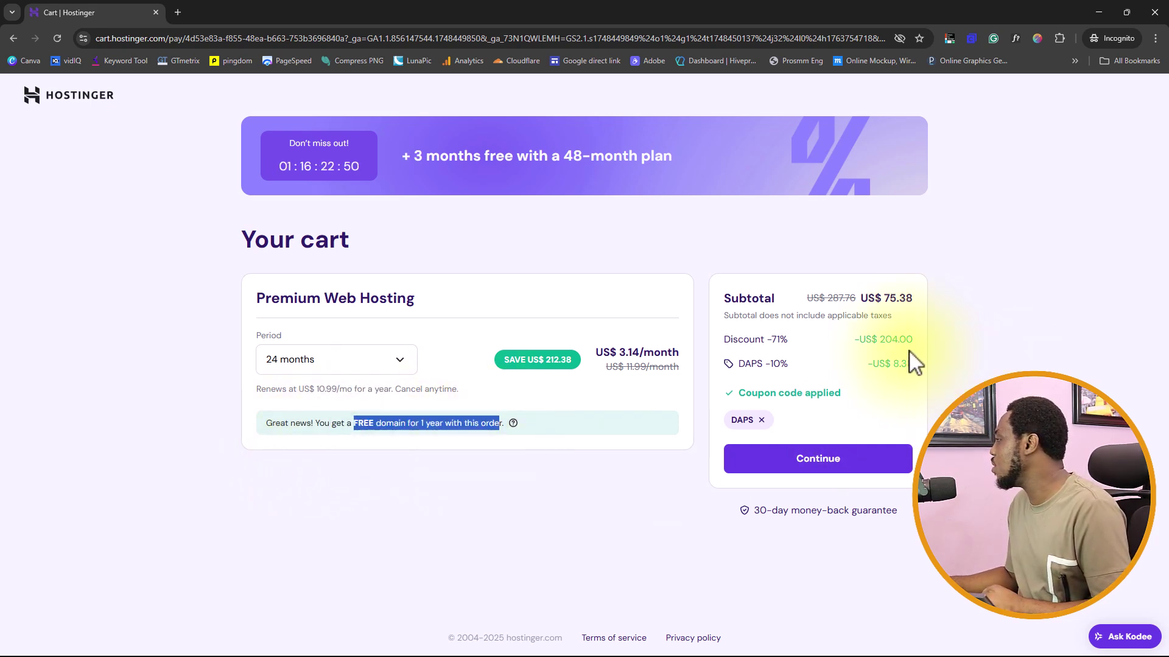
{"action": "left_click_drag", "start_coordinate": [884, 298], "coordinate": [924, 307]}
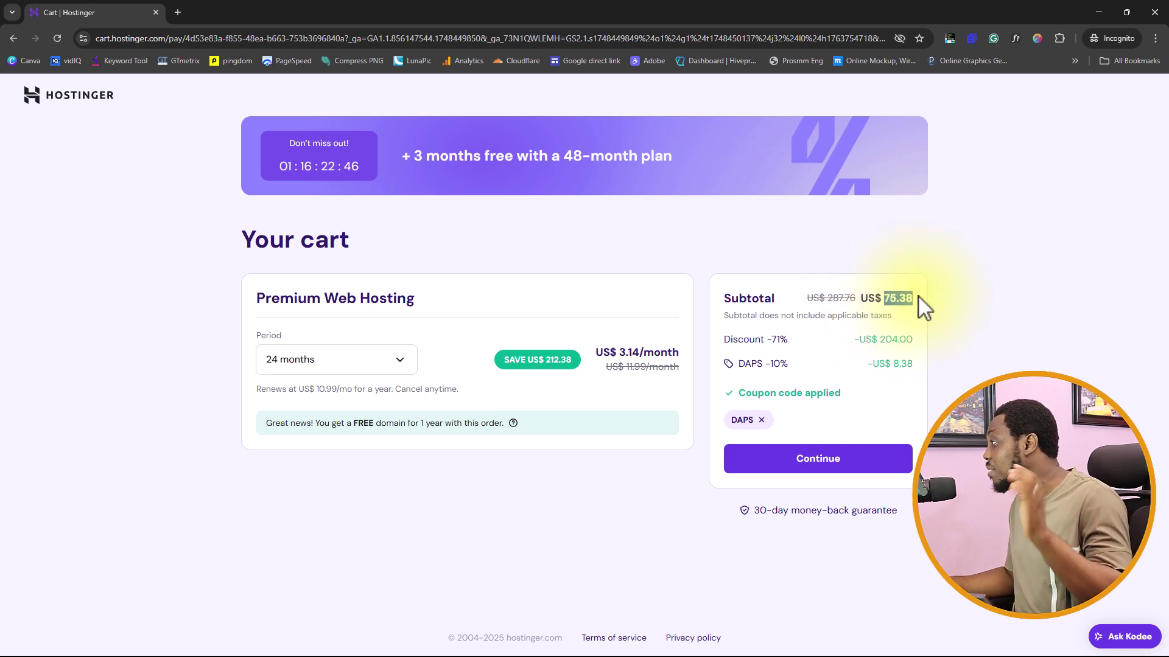
Change the period to 12 months and note the US$ 43.09 subtotal and one-year free domain
{"action": "left_click", "coordinate": [392, 363]}
{"action": "left_click", "coordinate": [319, 423]}
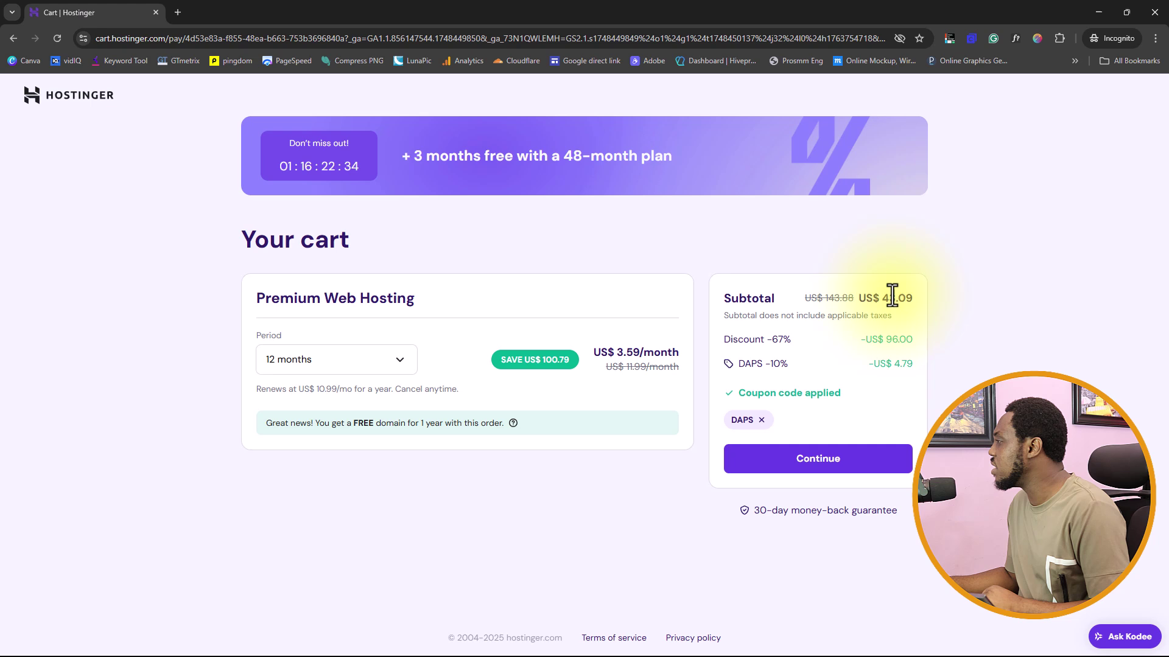
{"action": "left_click_drag", "start_coordinate": [882, 298], "coordinate": [912, 298]}
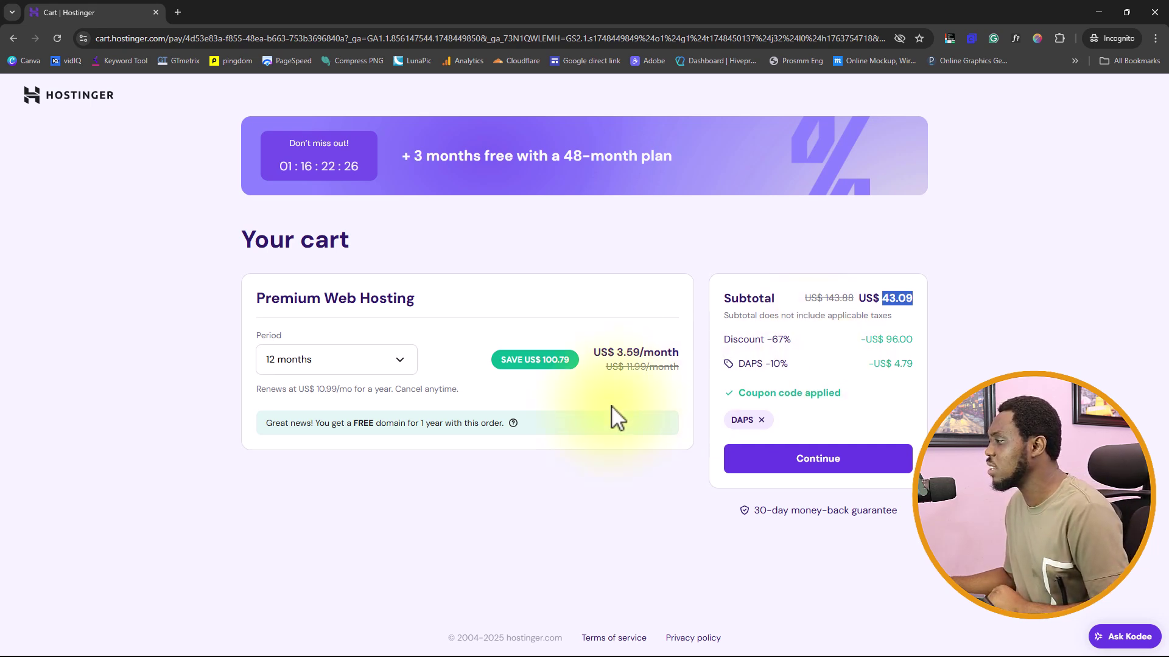
{"action": "left_click_drag", "start_coordinate": [354, 424], "coordinate": [475, 424]}
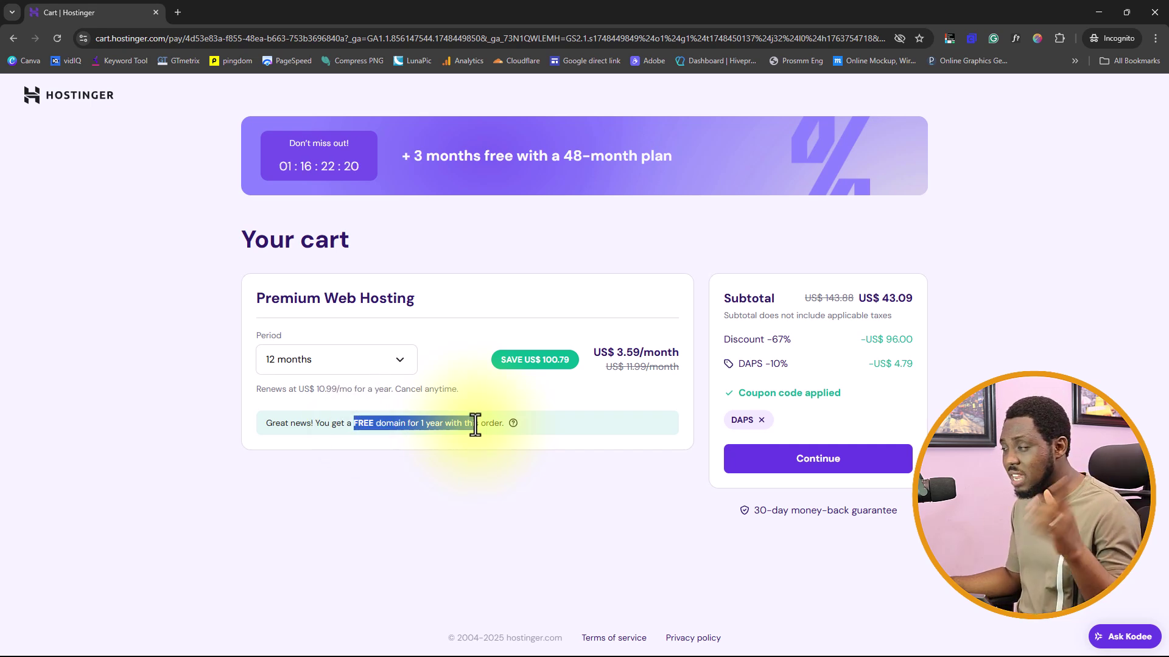
Check the 1-month subtotal of US$ 16.98, then return to 48 months and continue to checkout
{"action": "left_click", "coordinate": [399, 364]}
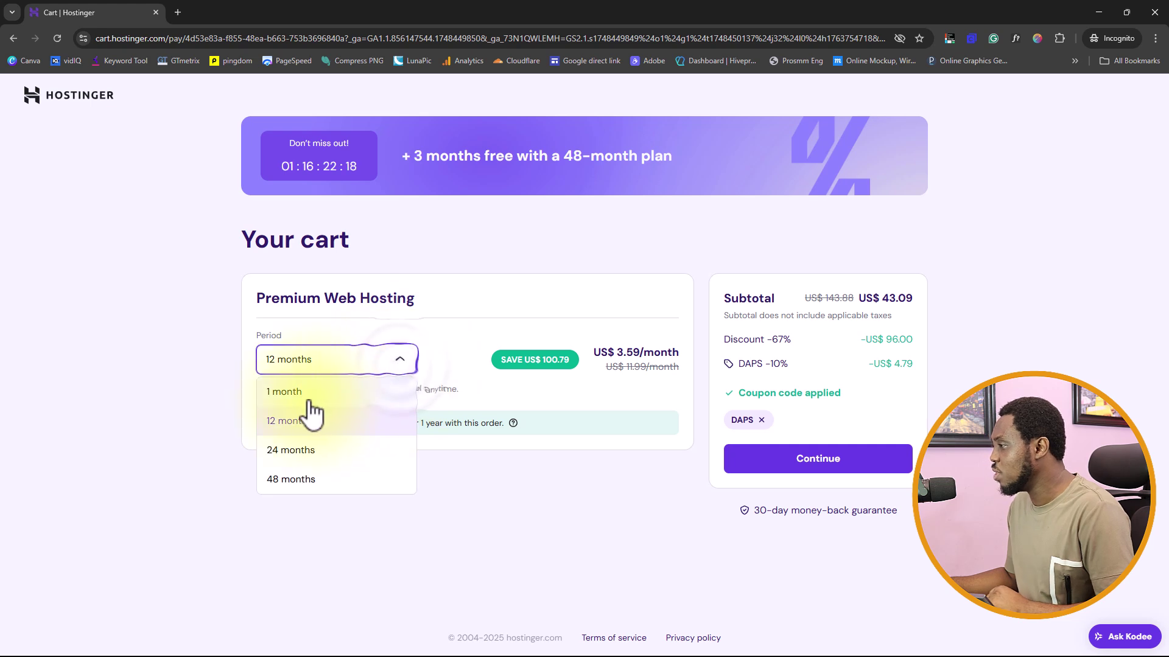
{"action": "left_click", "coordinate": [312, 419]}
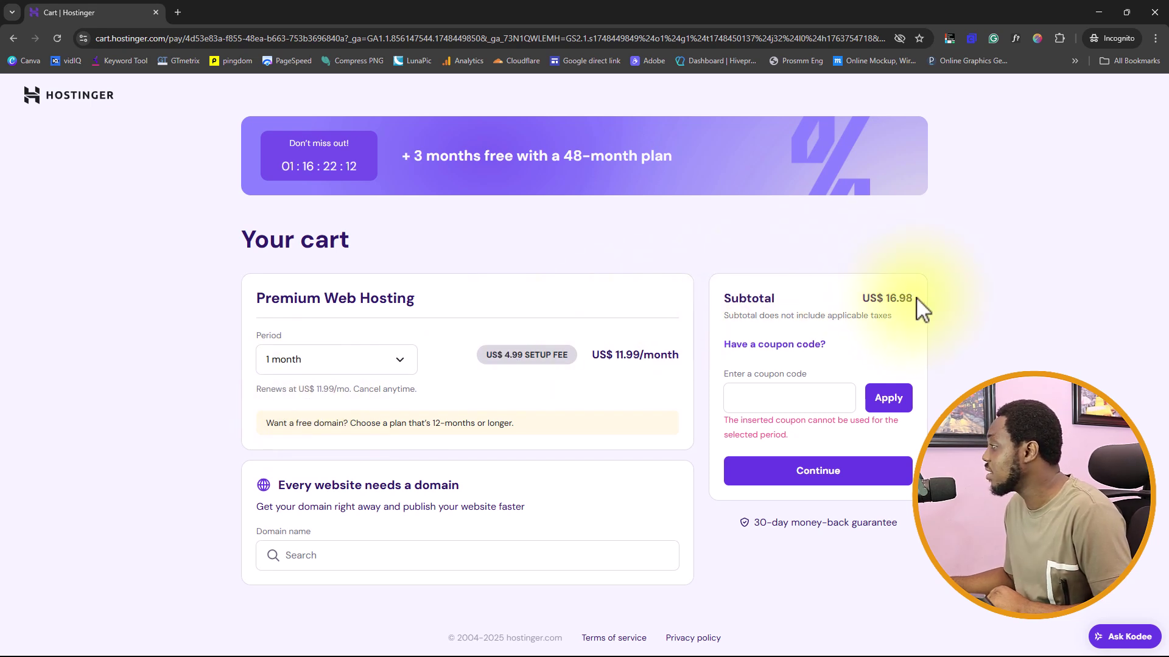
{"action": "left_click_drag", "start_coordinate": [914, 299], "coordinate": [885, 299]}
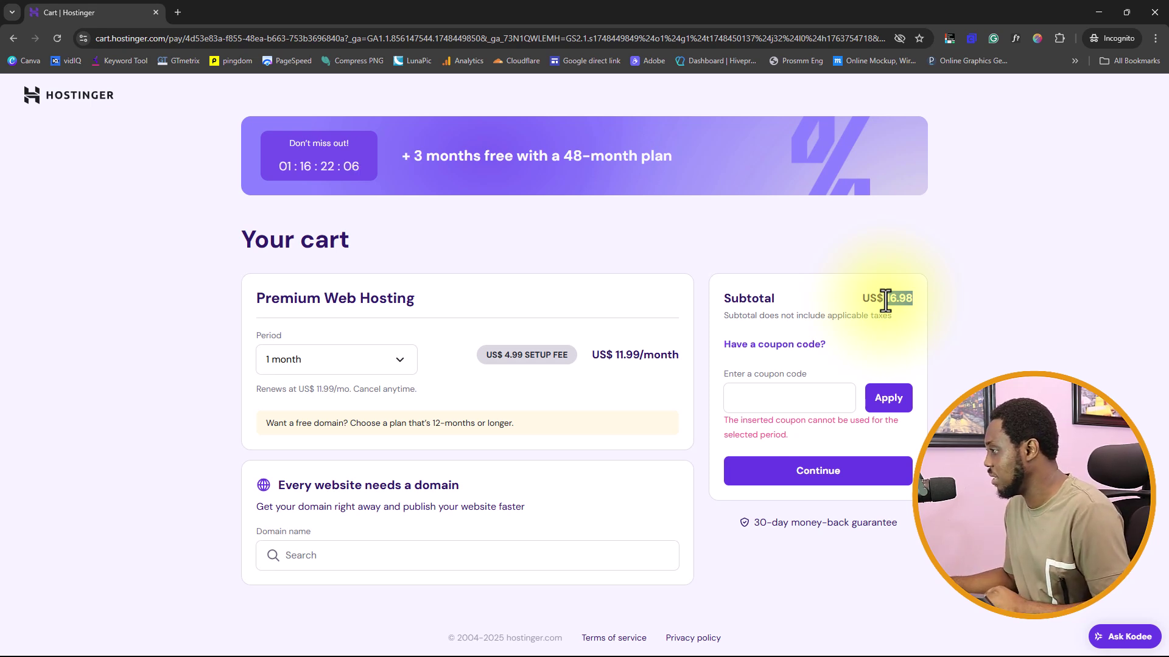
{"action": "left_click", "coordinate": [373, 363]}
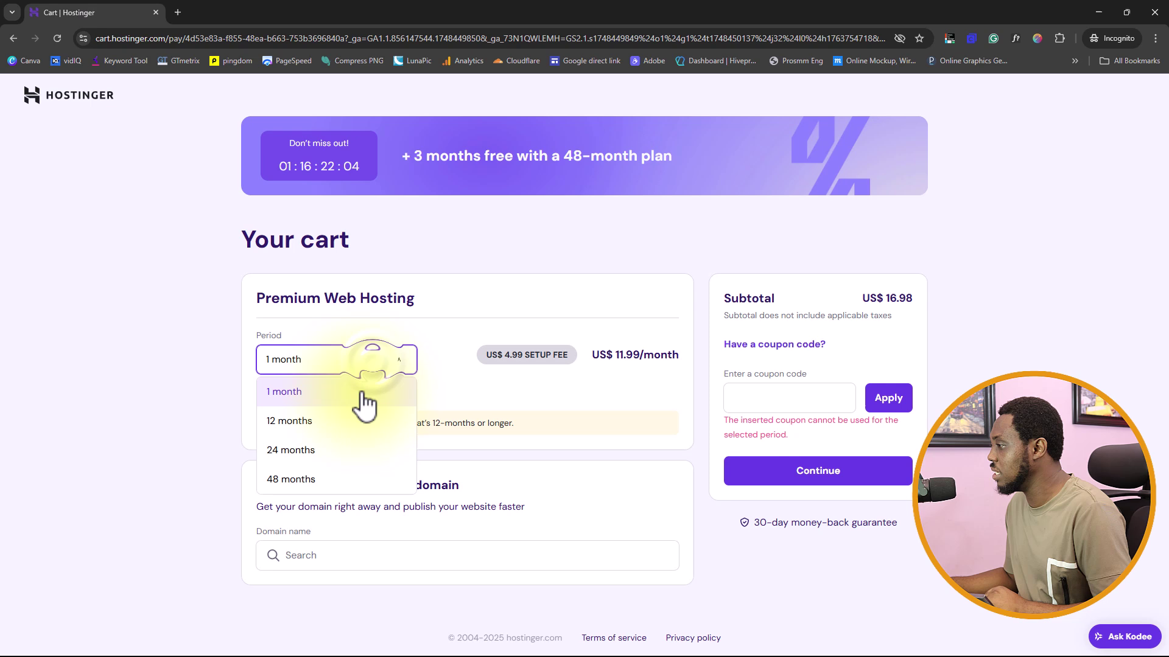
{"action": "left_click", "coordinate": [295, 481]}
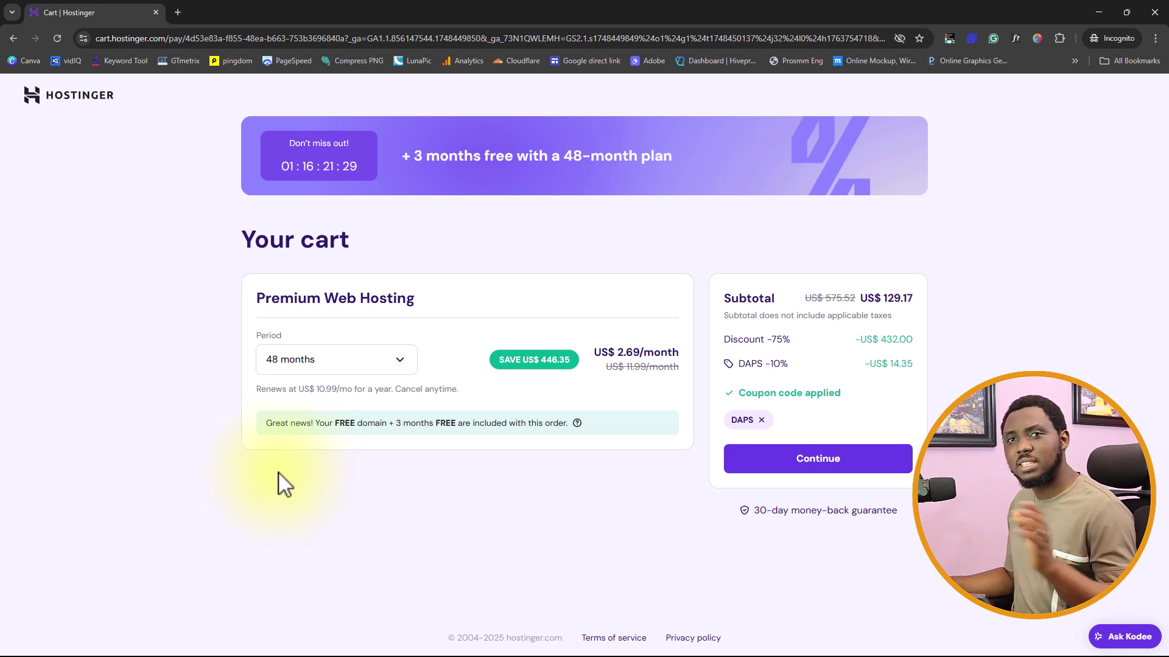
{"action": "left_click", "coordinate": [817, 461]}
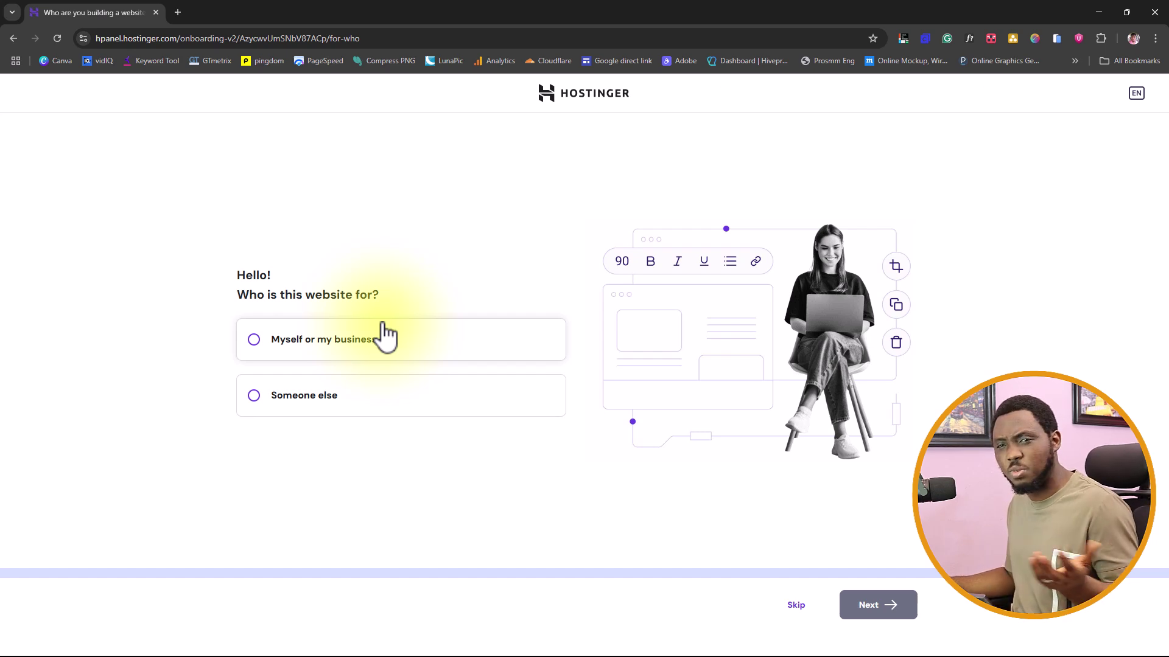
Answer the onboarding questions with 'Myself or my business' and 'Create a website'
{"action": "left_click", "coordinate": [255, 341]}
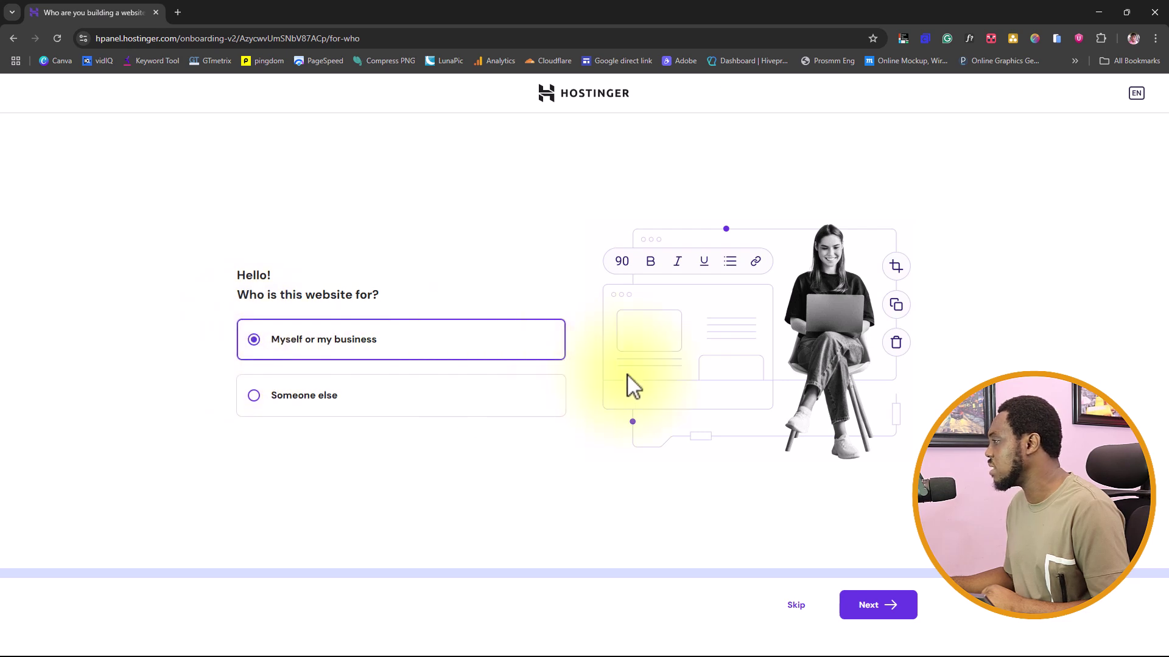
{"action": "left_click", "coordinate": [882, 616]}
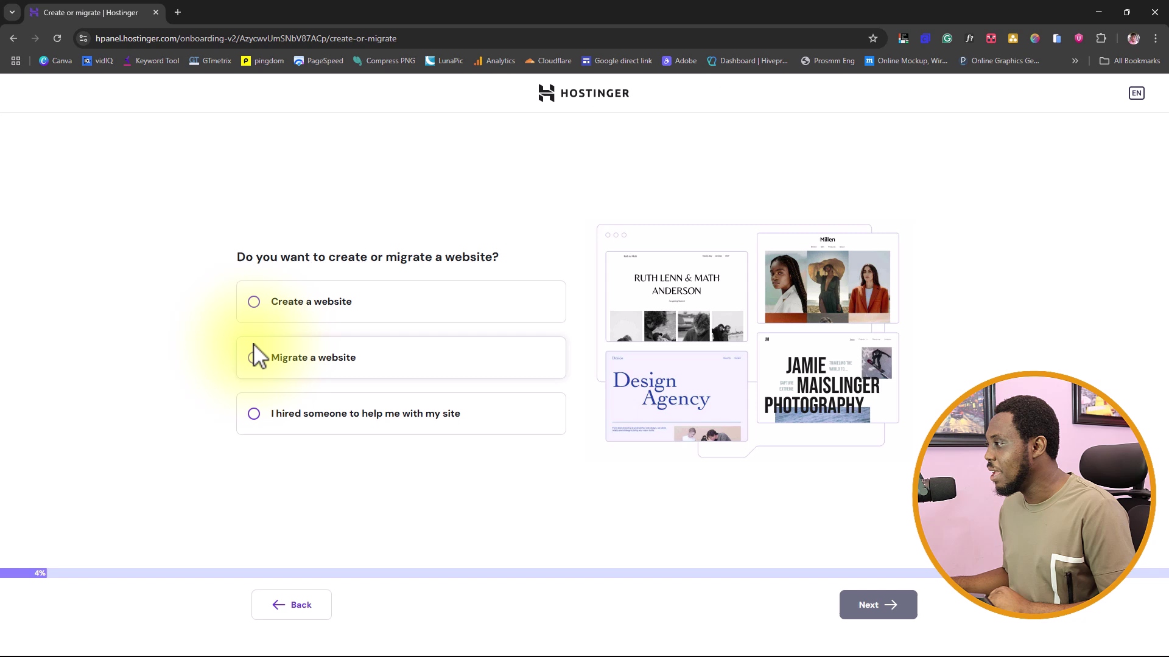
{"action": "left_click", "coordinate": [253, 302]}
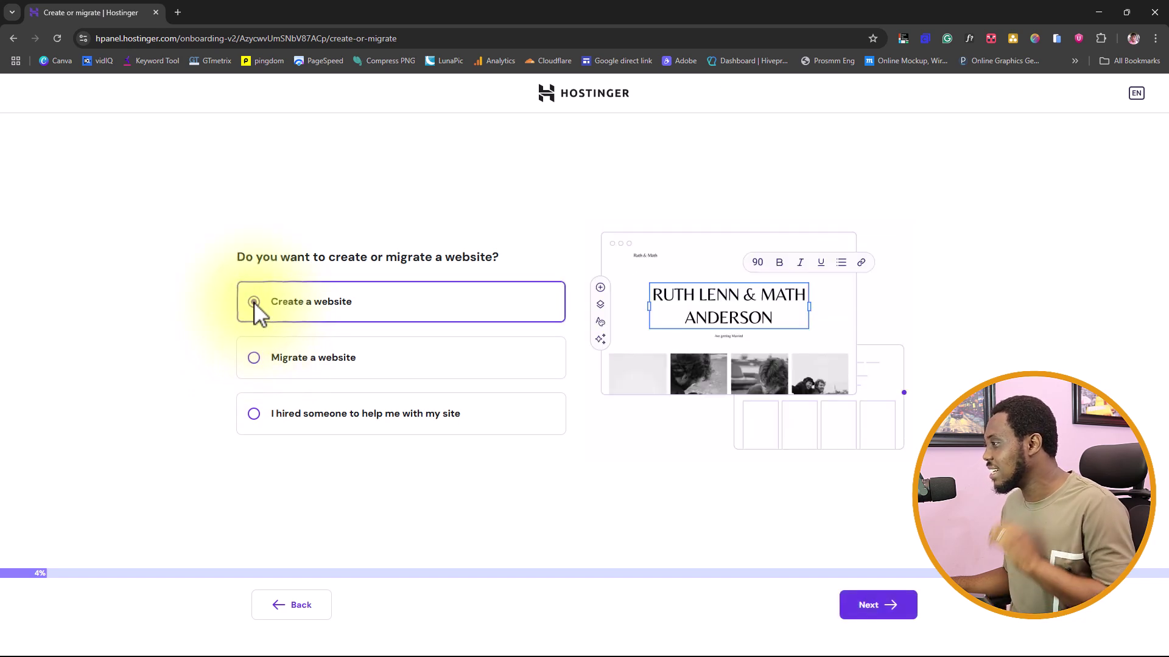
{"action": "left_click", "coordinate": [888, 607]}
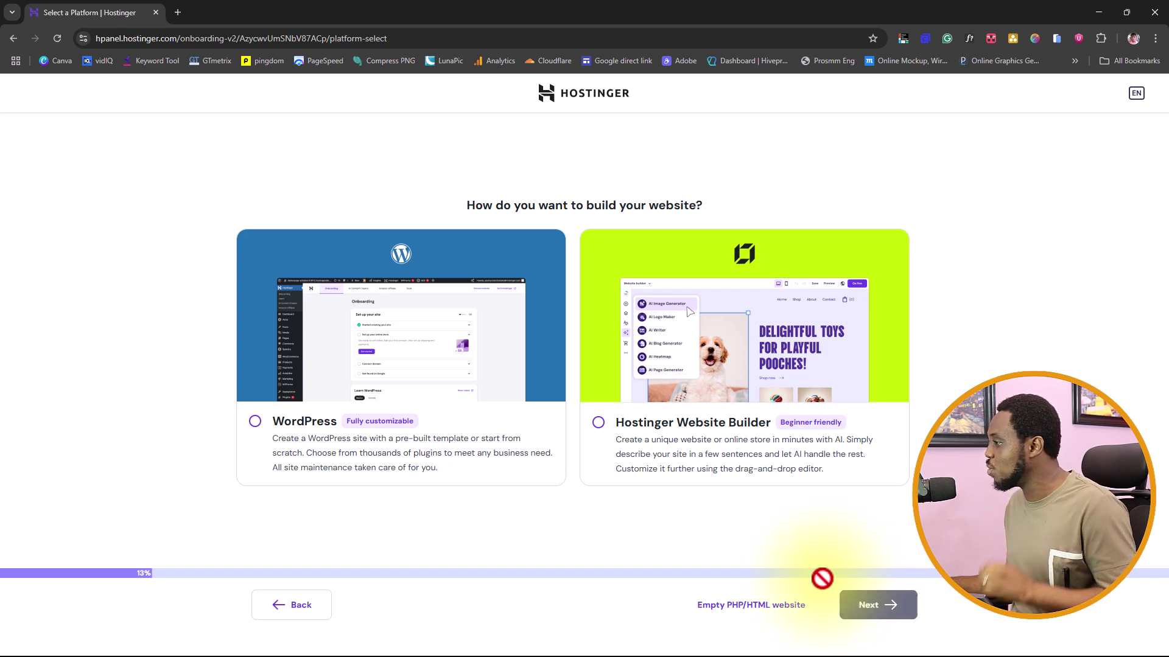
Choose WordPress, confirm the admin login details, and start from a blank site
{"action": "left_click", "coordinate": [256, 421]}
{"action": "left_click", "coordinate": [880, 609]}
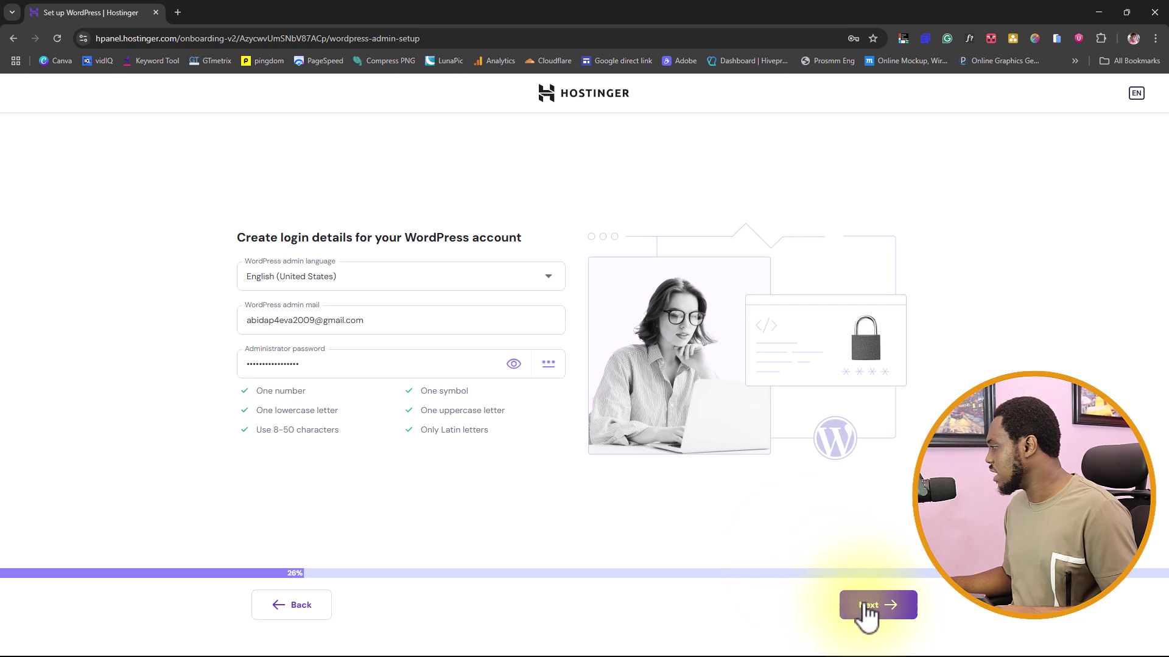
{"action": "left_click", "coordinate": [866, 605]}
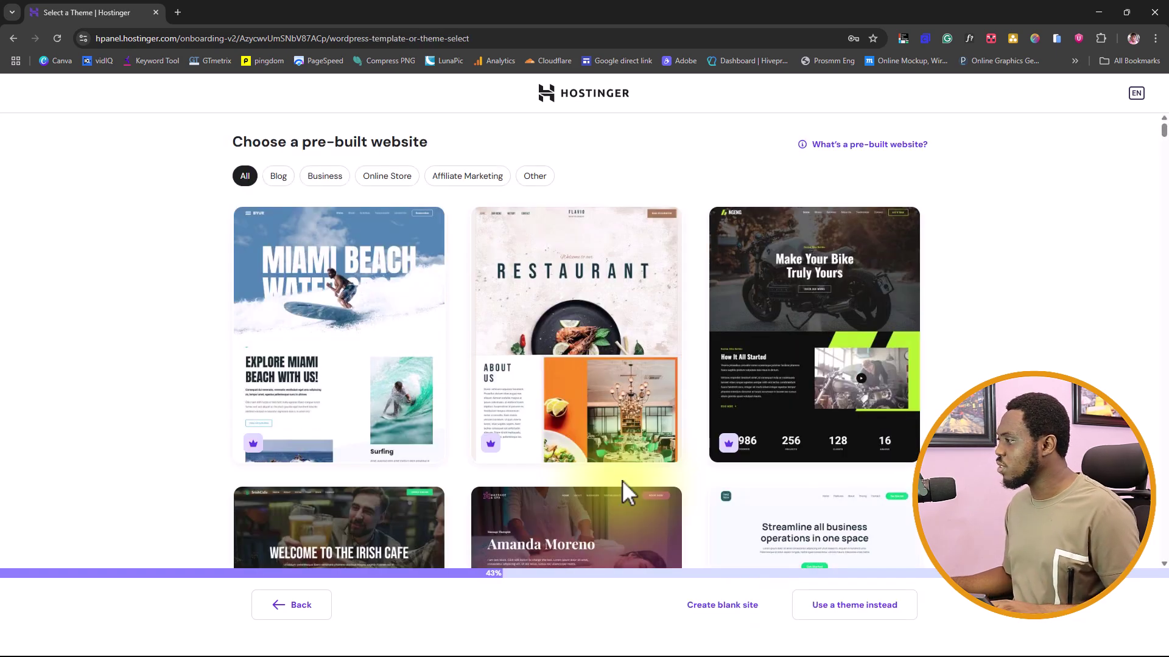
{"action": "scroll", "coordinate": [365, 409], "scroll_direction": "down", "scroll_amount": 3}
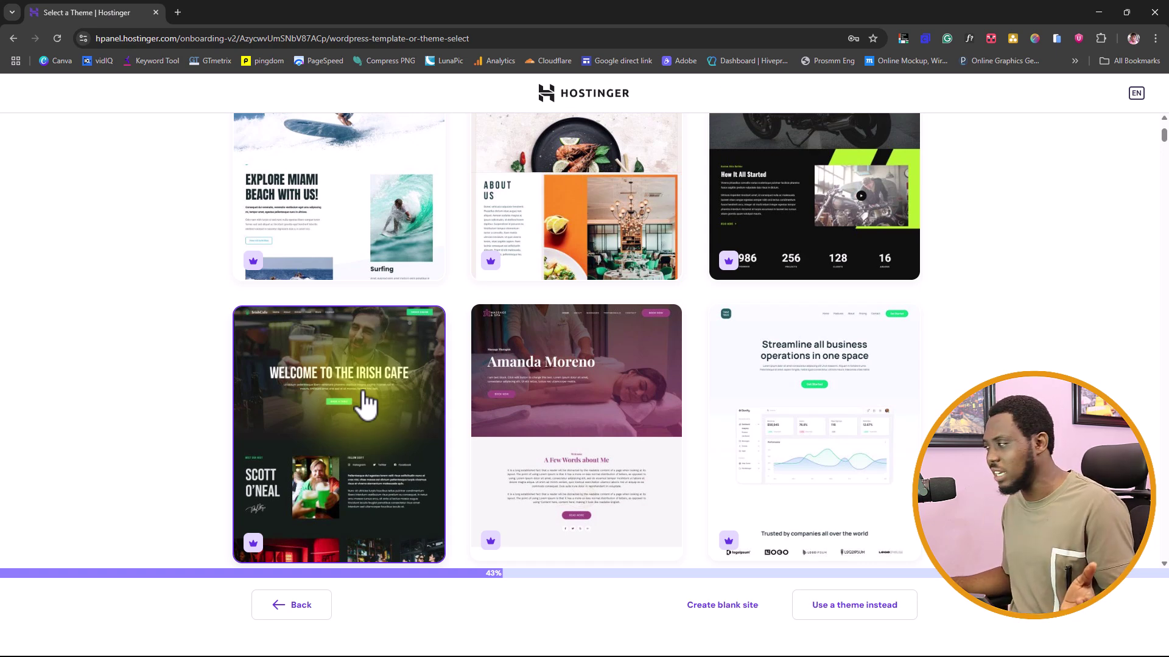
{"action": "left_click", "coordinate": [729, 612]}
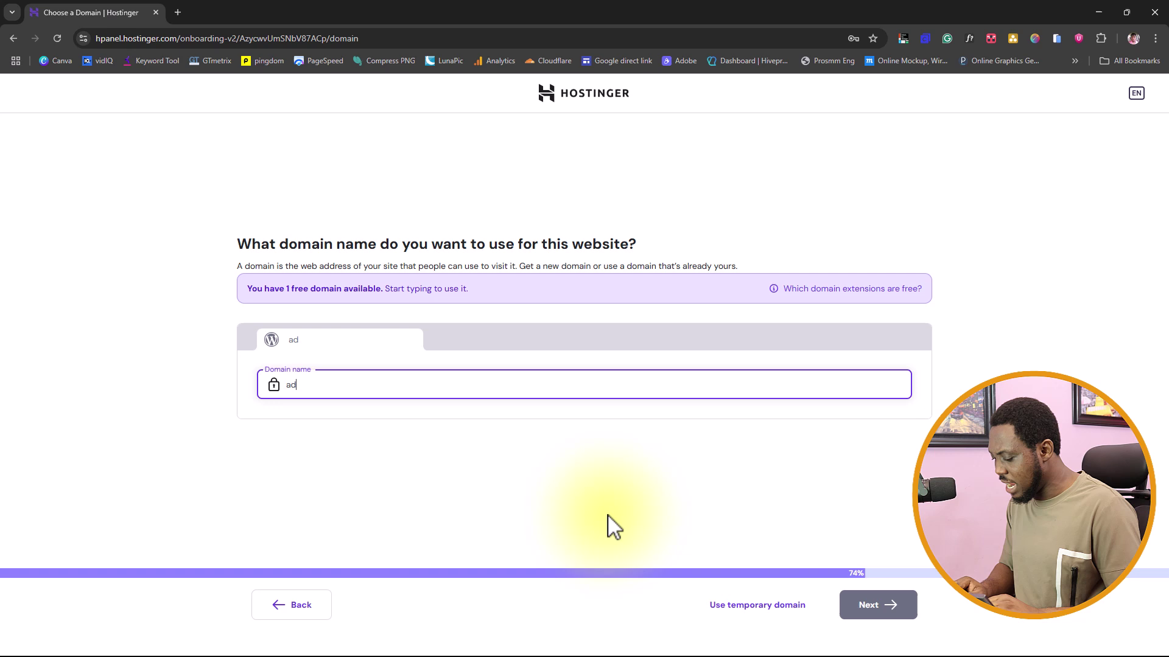
Search a domain, claim the free one-year adaenugu1.org, and finish registering it
{"action": "type", "text": "an"}
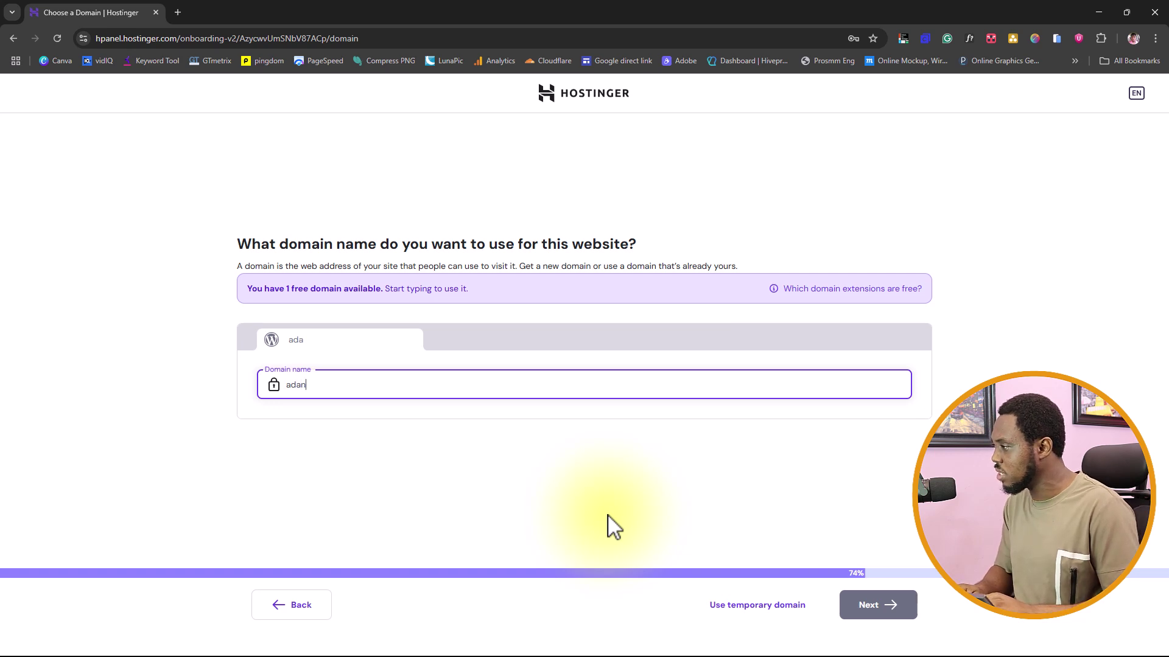
{"action": "type", "text": "tech.org"}
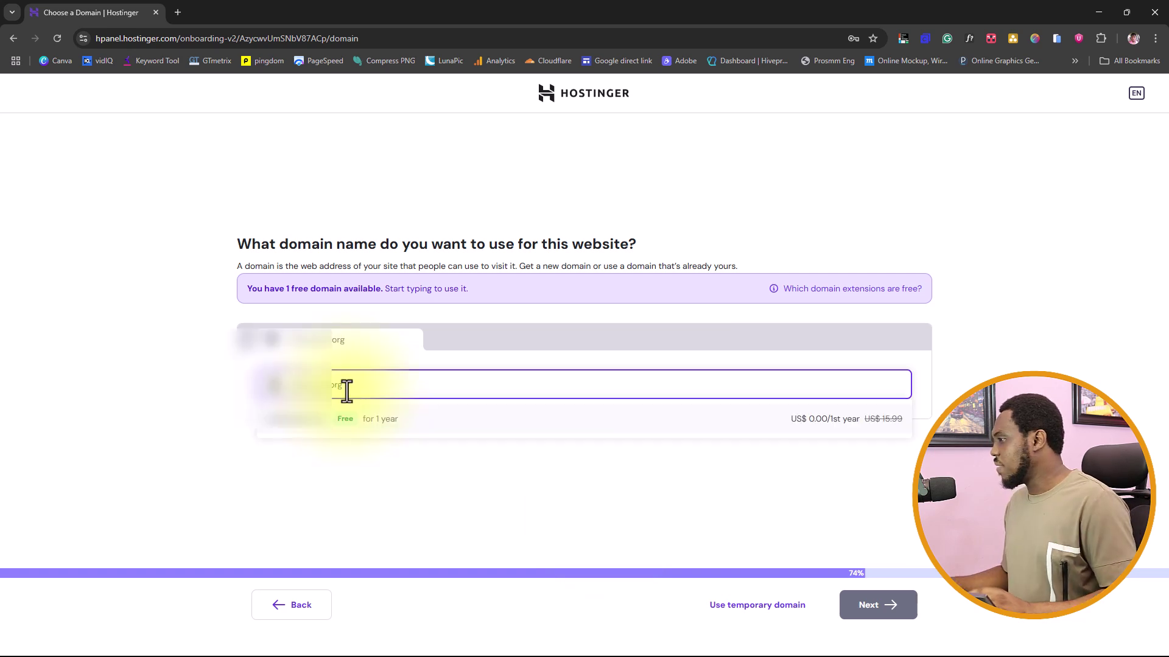
{"action": "left_click", "coordinate": [299, 428]}
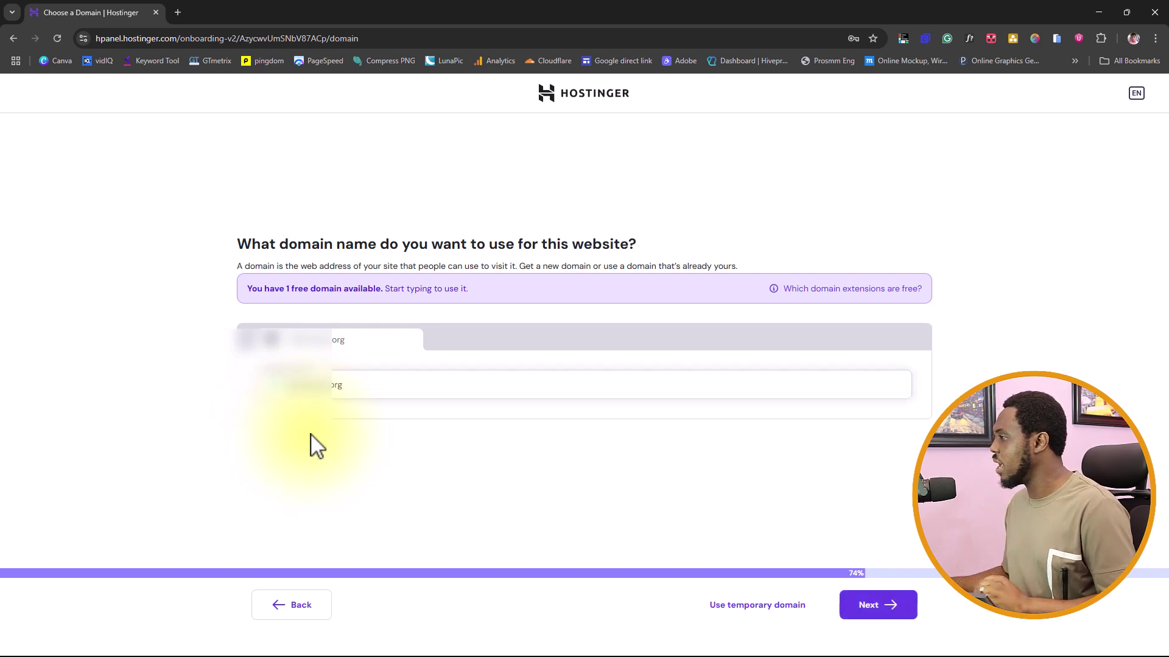
{"action": "left_click", "coordinate": [880, 606]}
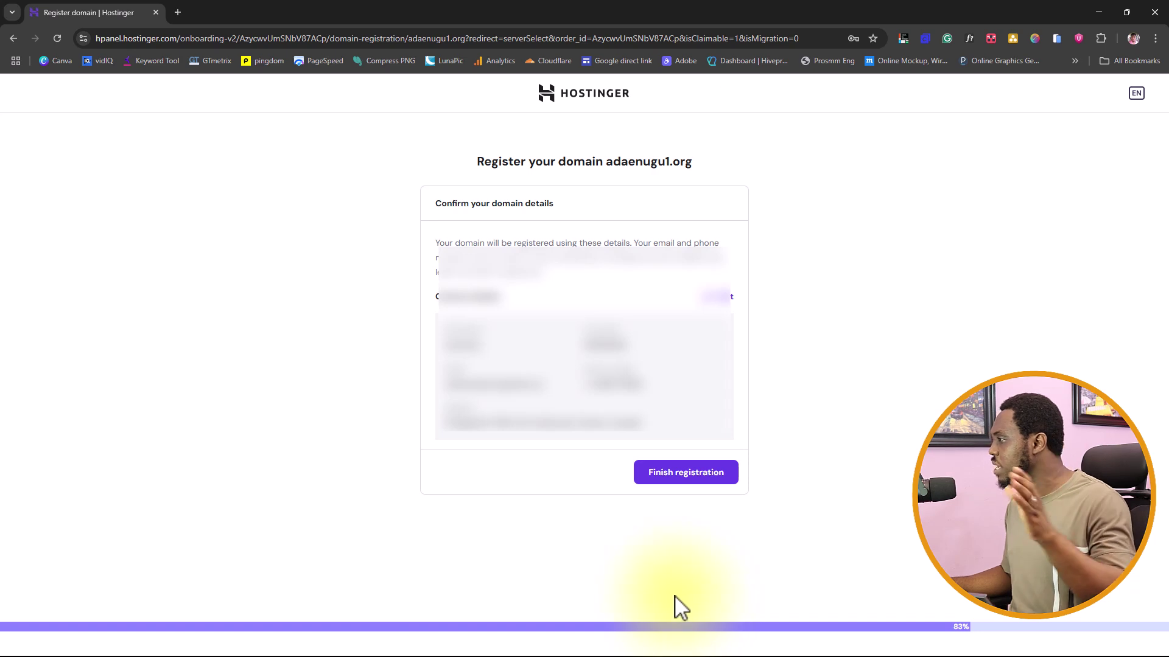
{"action": "left_click", "coordinate": [684, 482]}
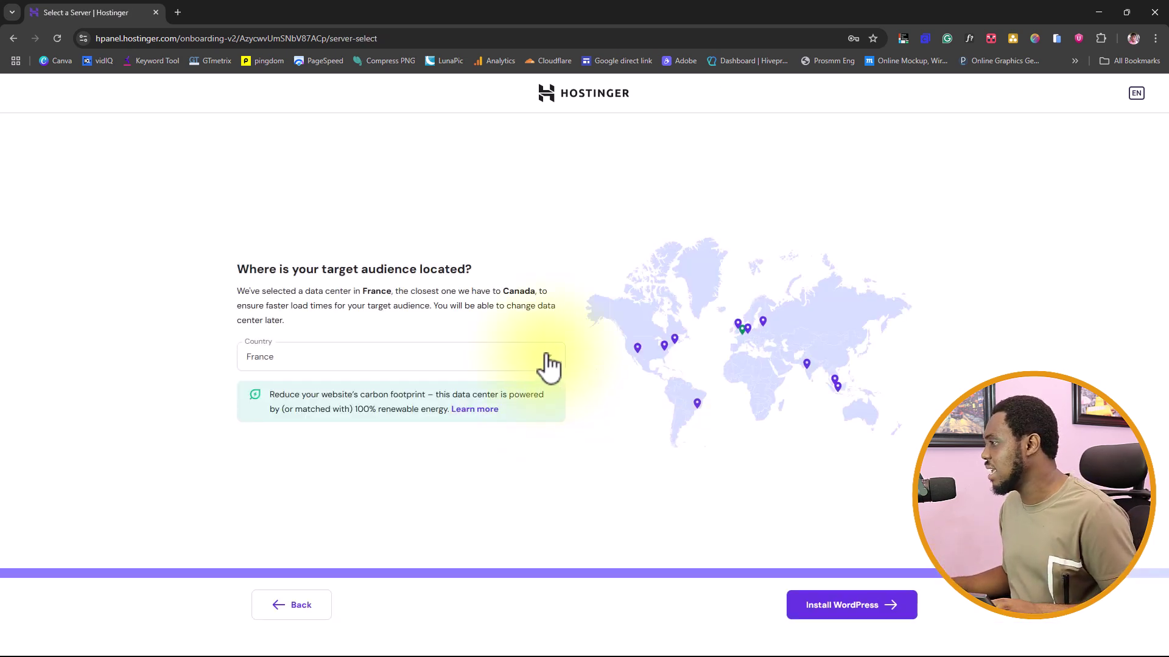
Pick the United States, Arizona data center and start installing WordPress
{"action": "left_click", "coordinate": [548, 364]}
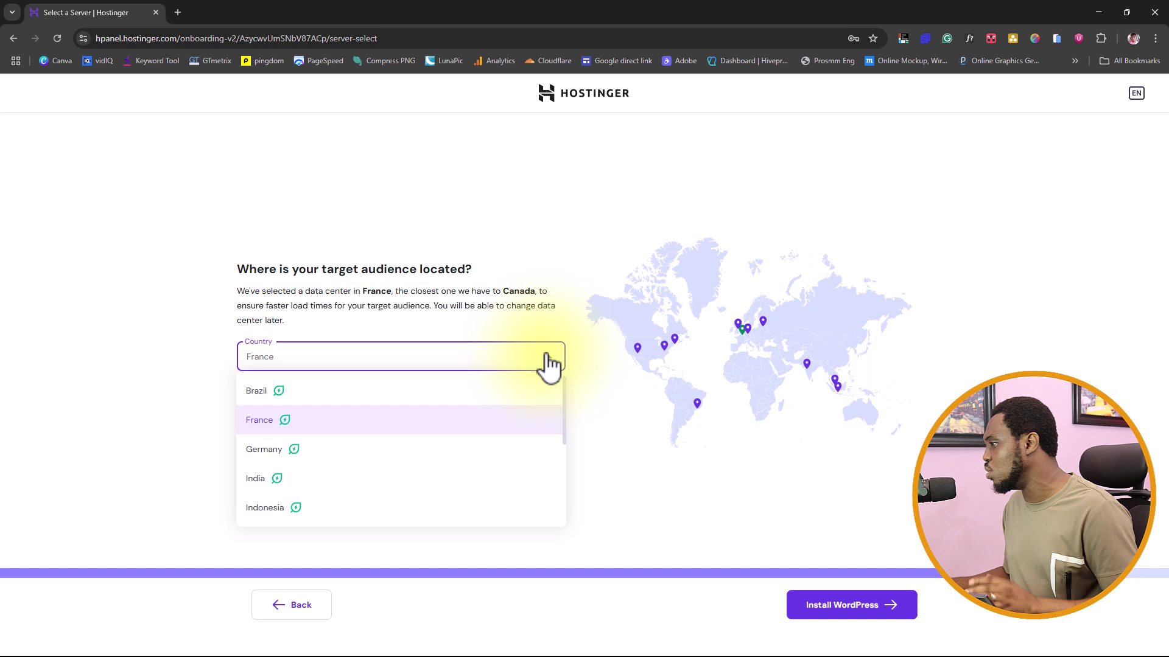
{"action": "scroll", "coordinate": [493, 408], "scroll_direction": "down", "scroll_amount": 5}
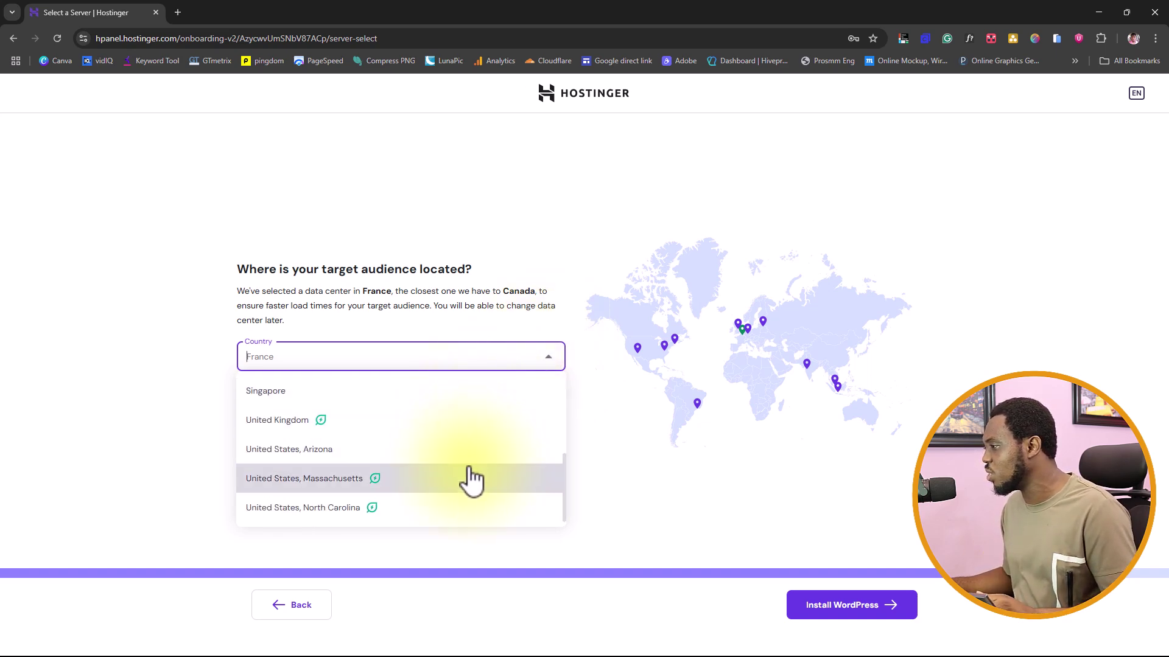
{"action": "scroll", "coordinate": [465, 491], "scroll_direction": "up", "scroll_amount": 5}
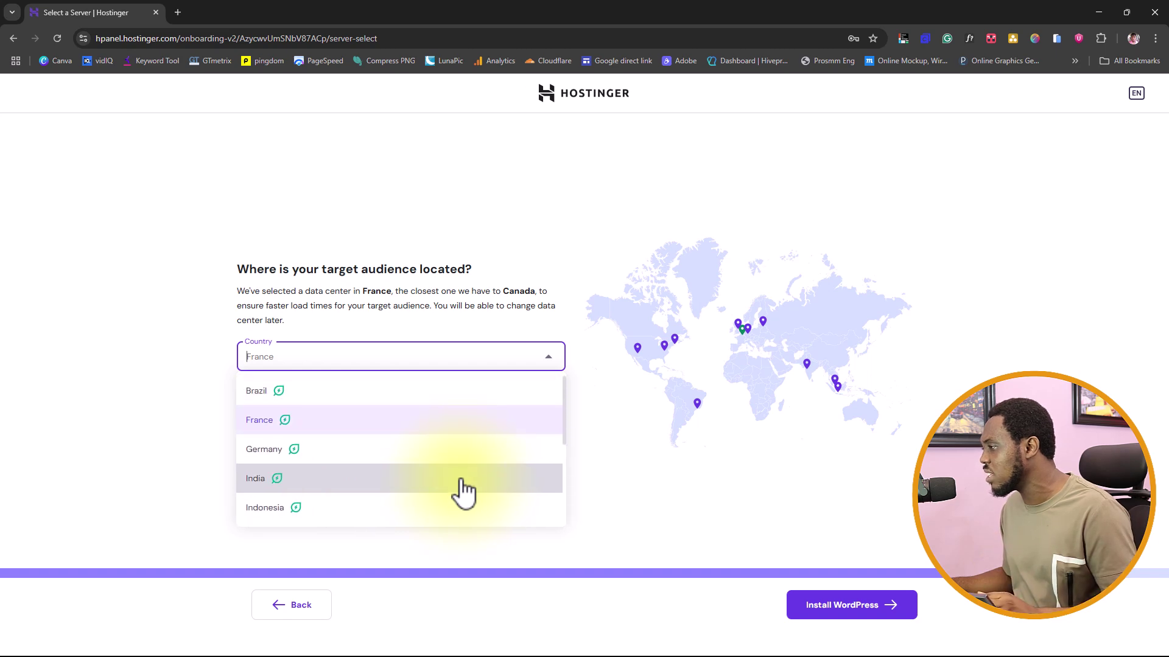
{"action": "scroll", "coordinate": [463, 487], "scroll_direction": "down", "scroll_amount": 5}
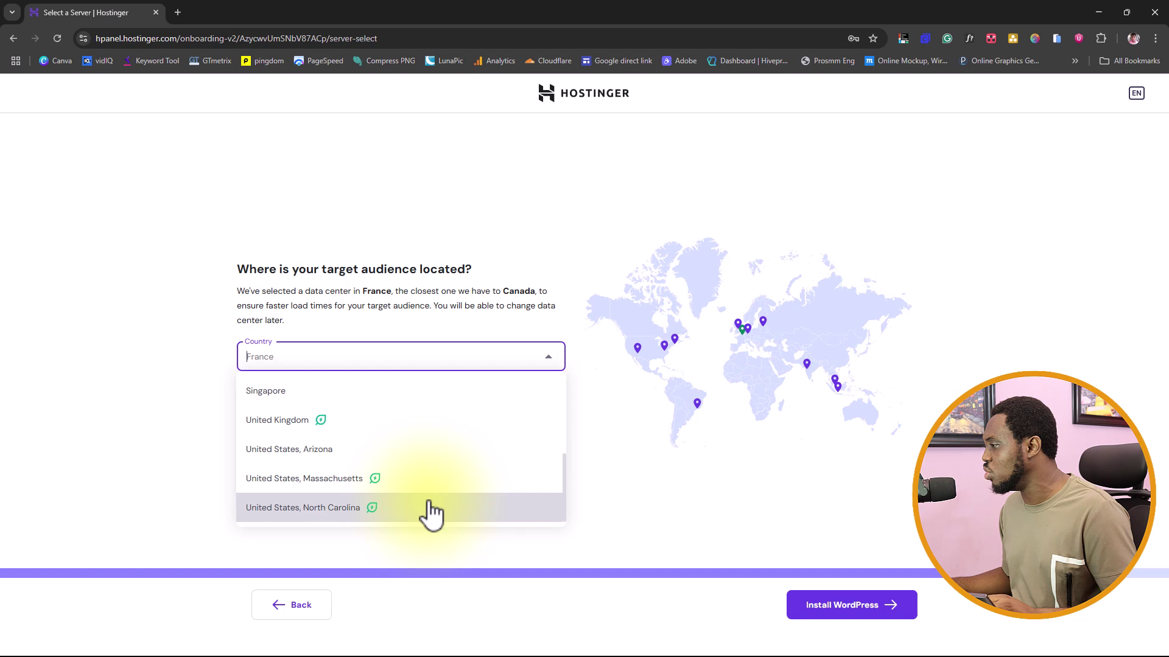
{"action": "left_click", "coordinate": [352, 458]}
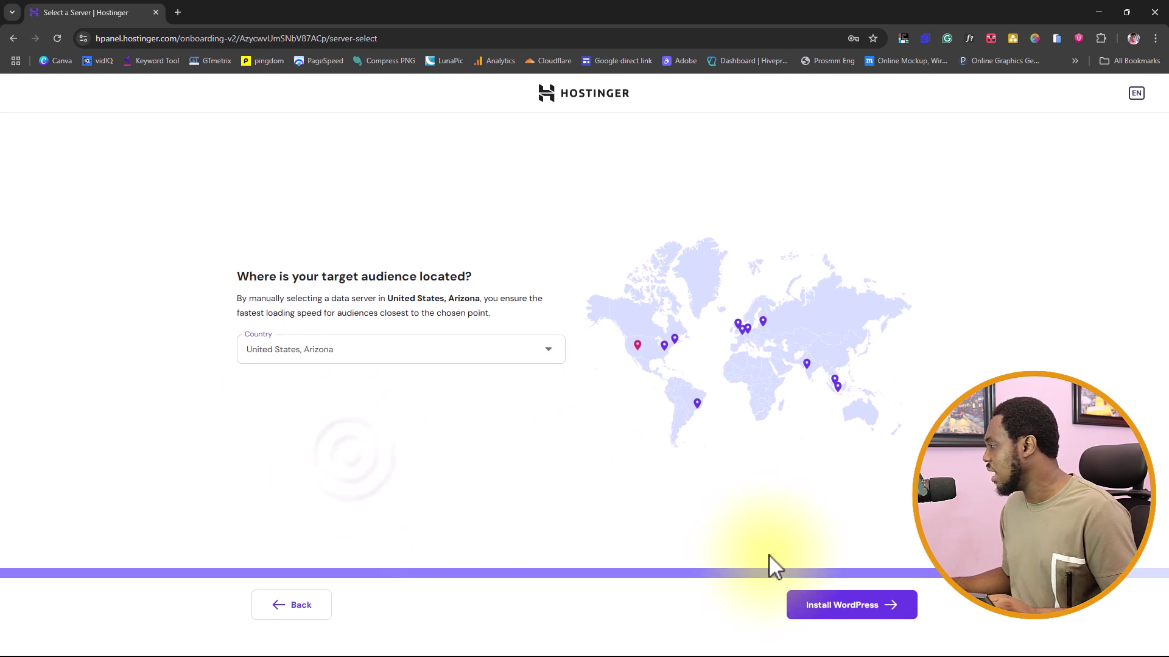
{"action": "left_click", "coordinate": [834, 604]}
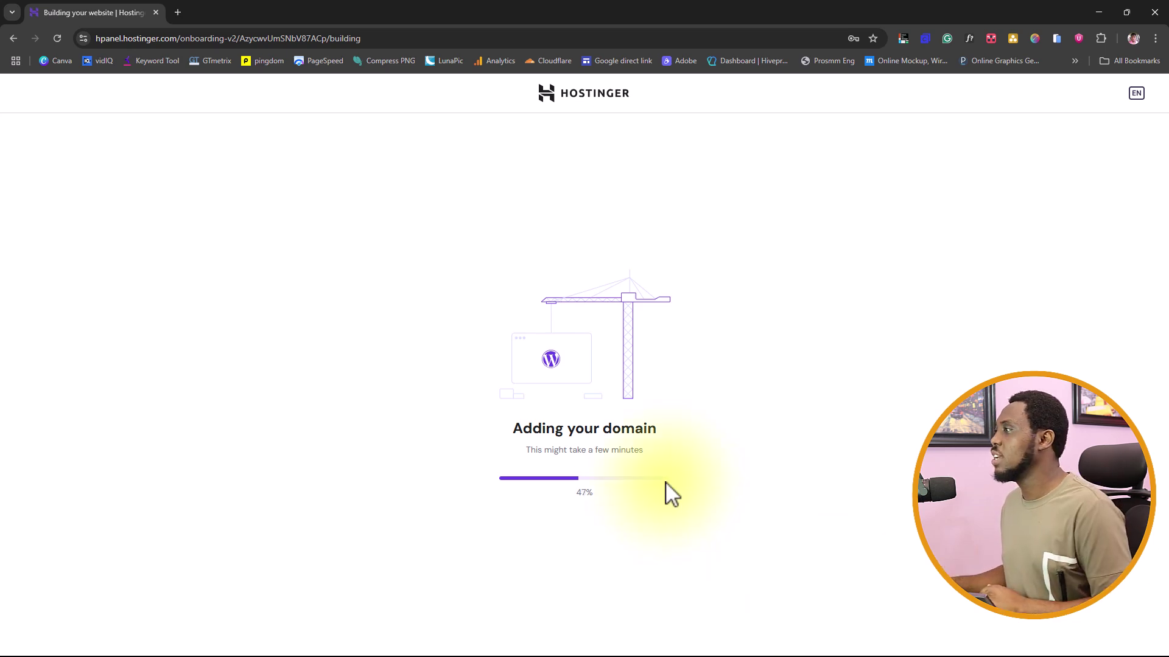
Load the old site dev.dapstutorial.com in a new browser tab
{"action": "left_click", "coordinate": [177, 13]}
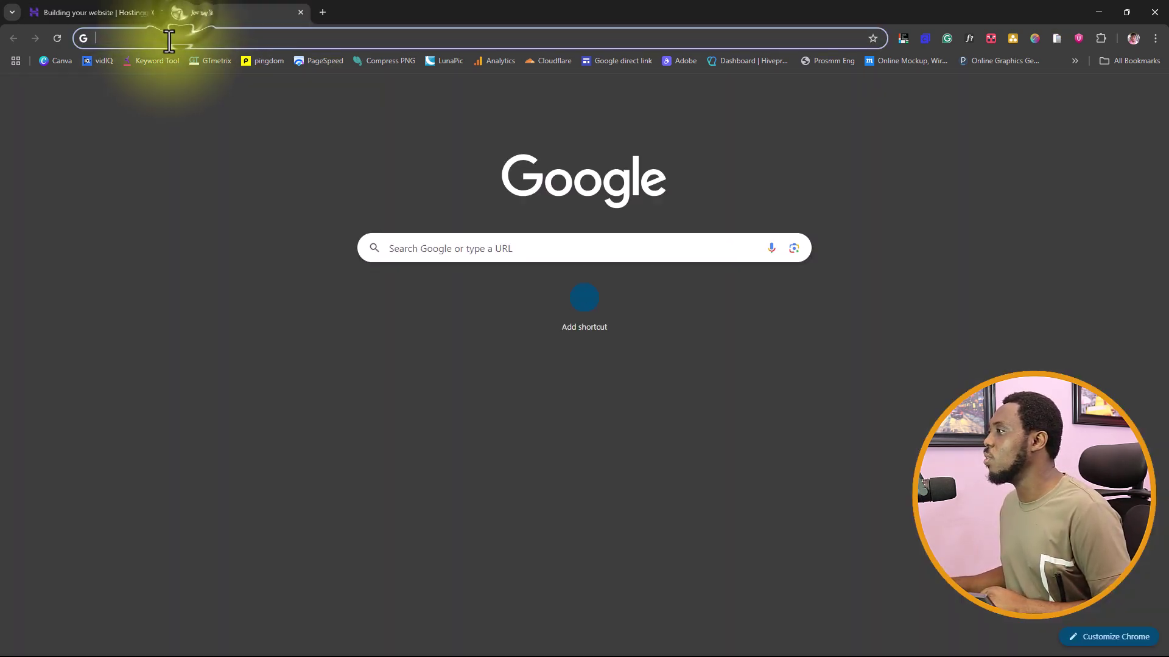
{"action": "left_click", "coordinate": [167, 40]}
{"action": "type", "text": "dev.dapstutorial.com"}
{"action": "key", "text": "Return"}
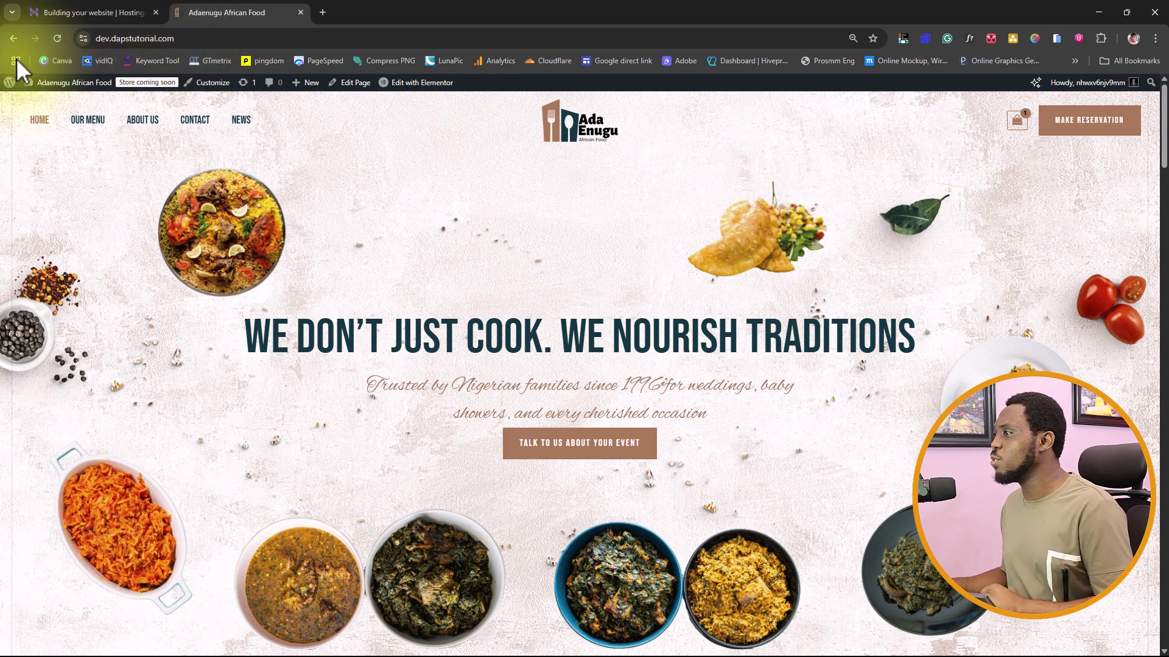
{"action": "mouse_move", "coordinate": [47, 85]}
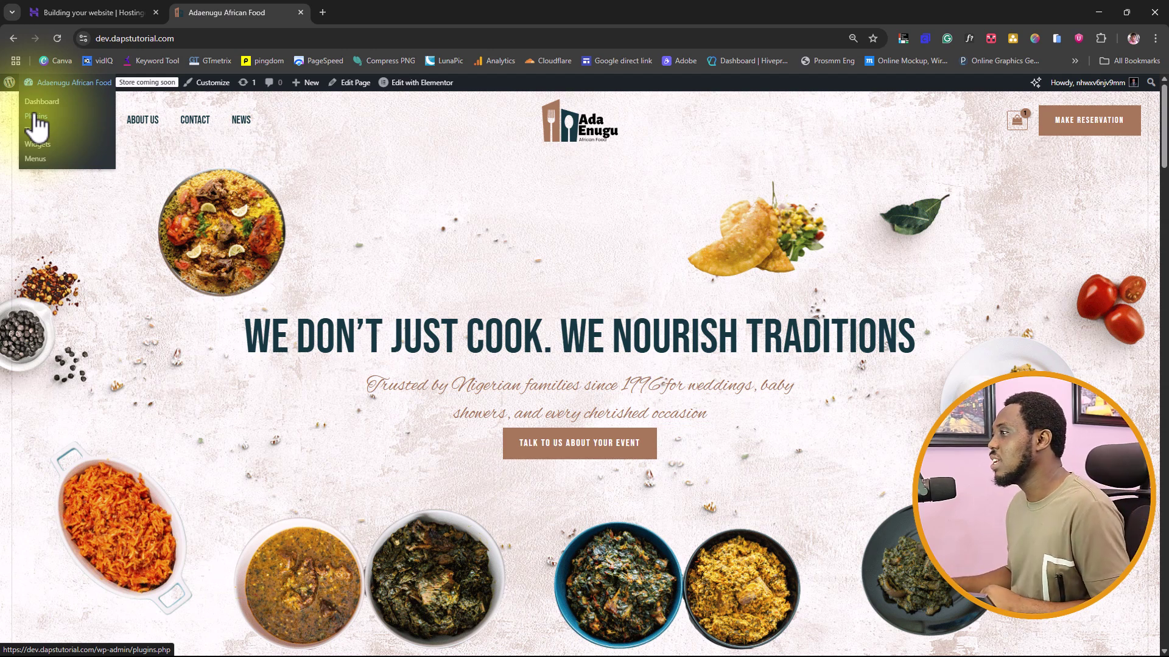
Browse the old site's installed plugins and Add Plugin page, searching for 'w'
{"action": "left_click", "coordinate": [35, 116]}
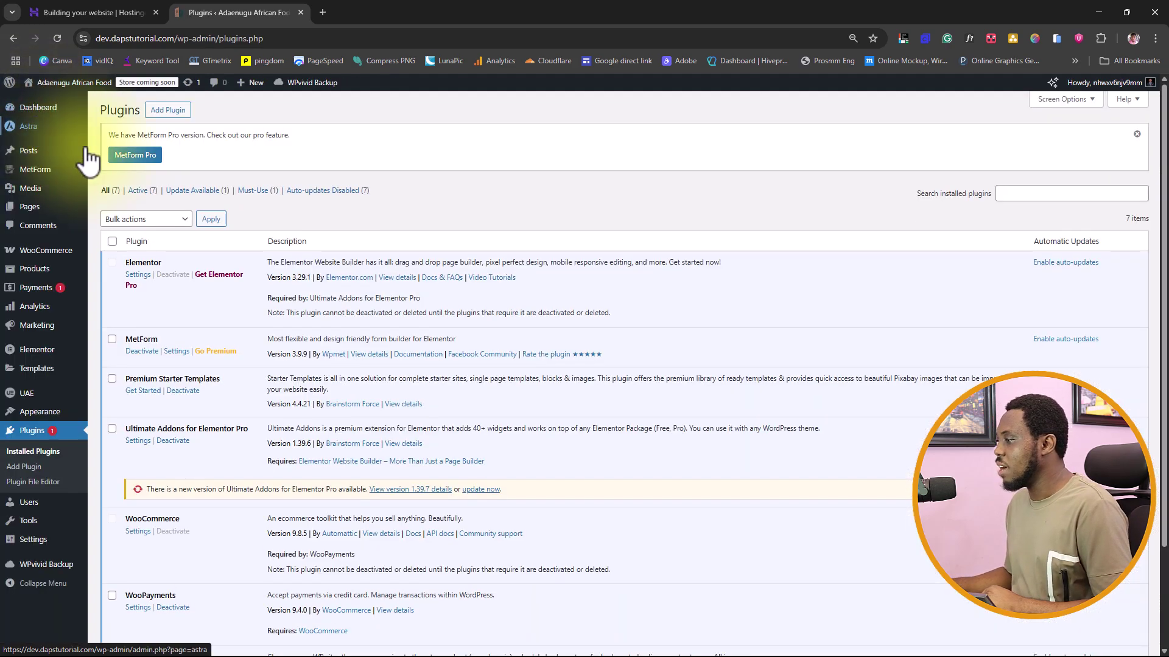
{"action": "scroll", "coordinate": [274, 231], "scroll_direction": "down", "scroll_amount": 2}
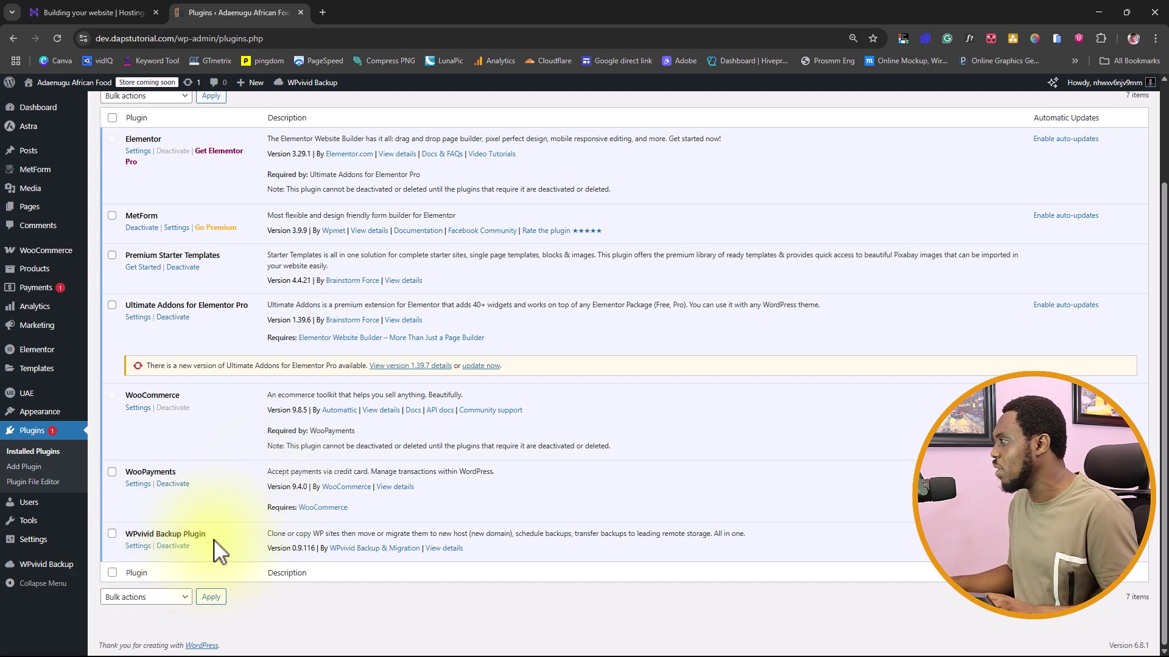
{"action": "scroll", "coordinate": [207, 546], "scroll_direction": "up", "scroll_amount": 2}
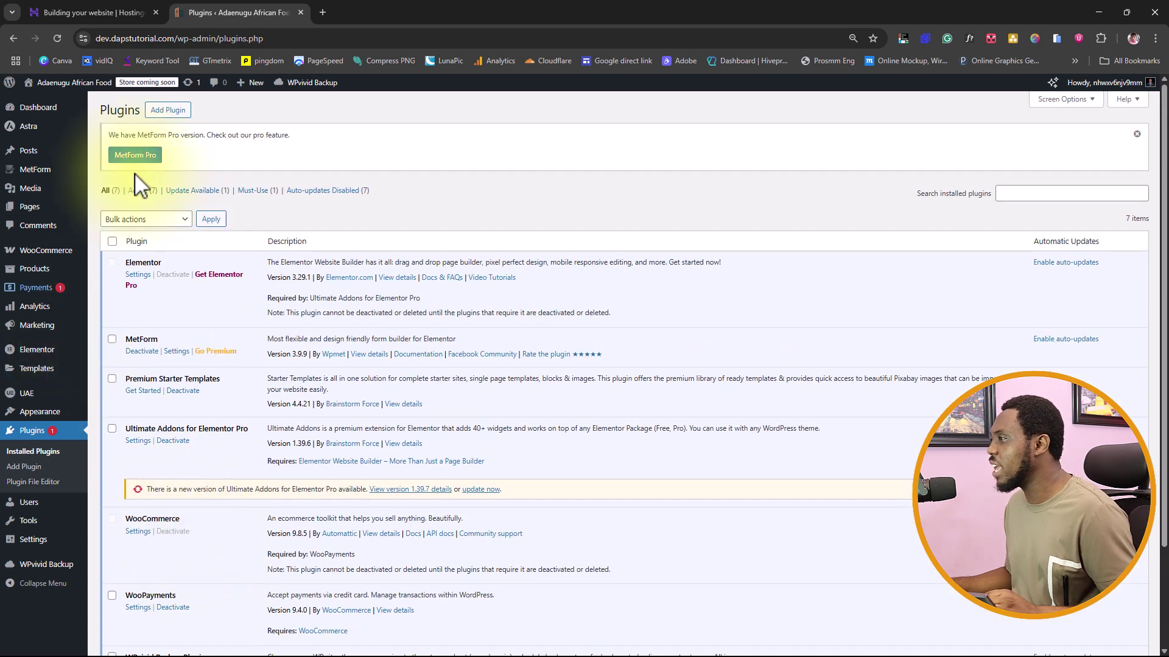
{"action": "left_click", "coordinate": [169, 112]}
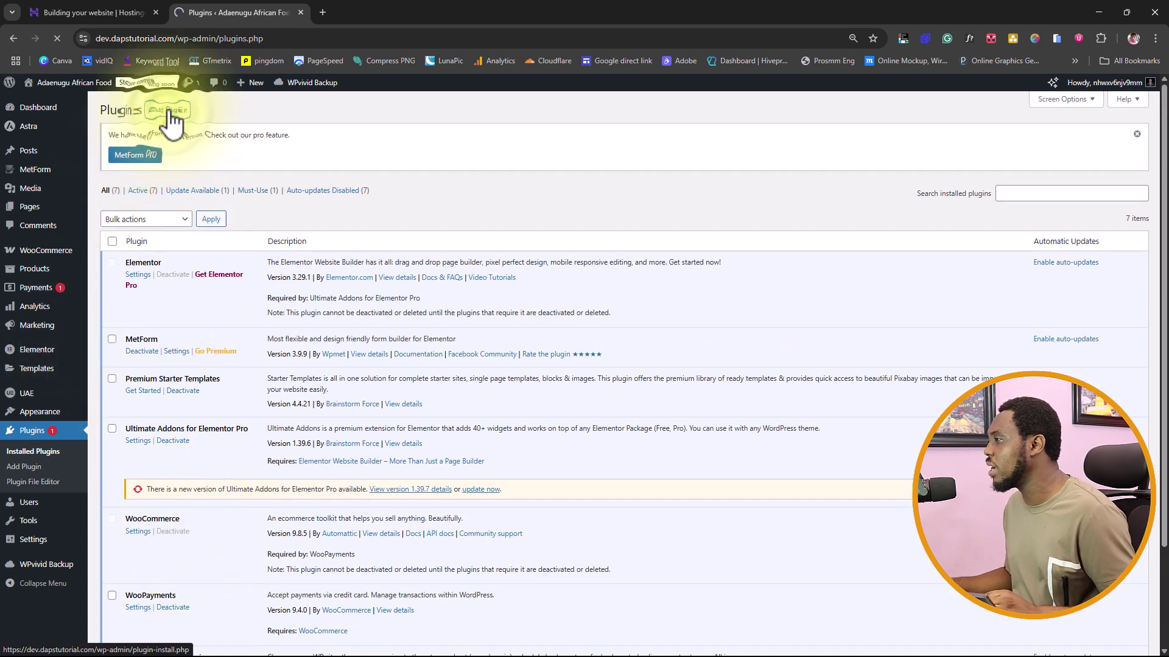
{"action": "left_click", "coordinate": [985, 191]}
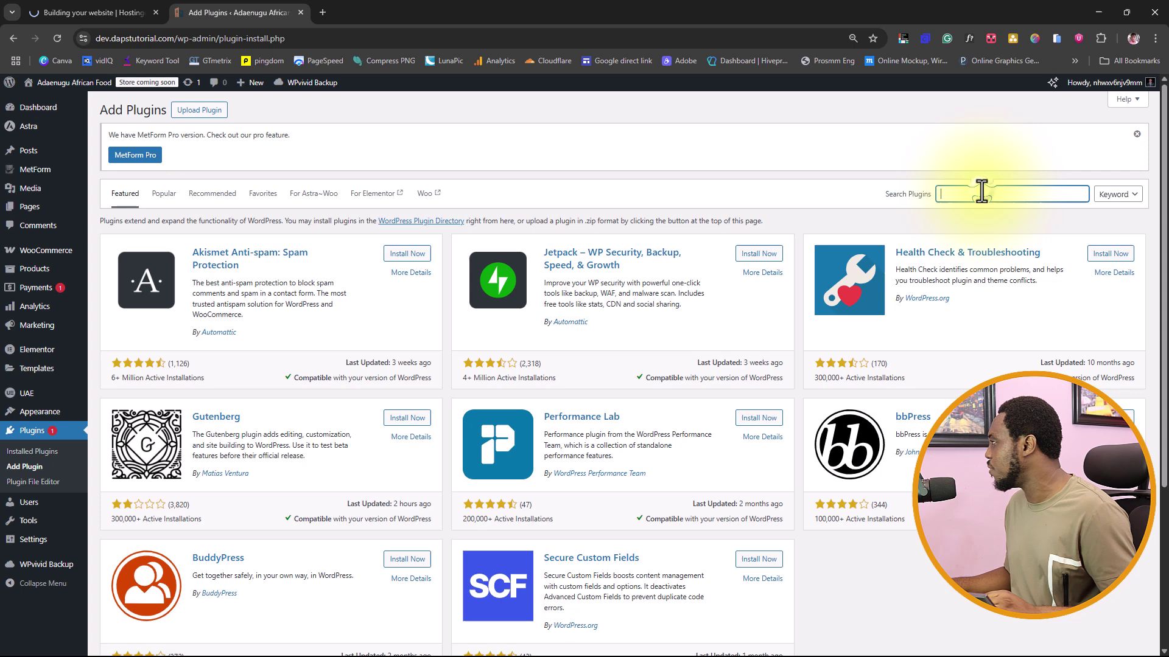
{"action": "type", "text": "wpvivid"}
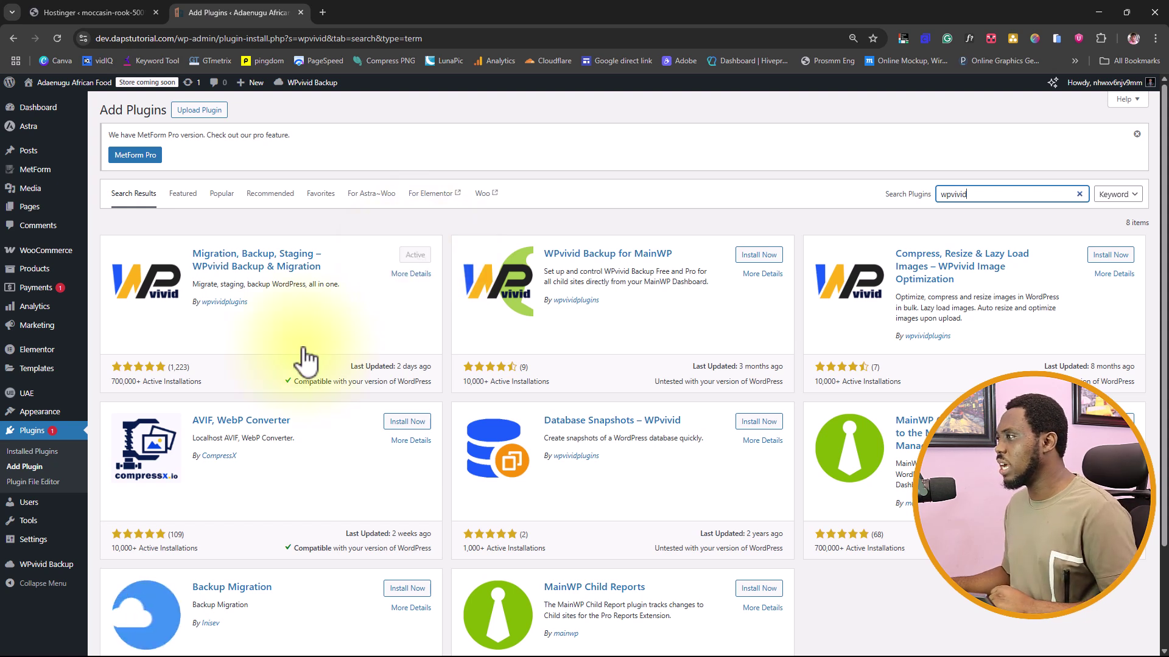
Generate and copy a WPvivid migration key, then return to the new site's admin
{"action": "mouse_move", "coordinate": [298, 78]}
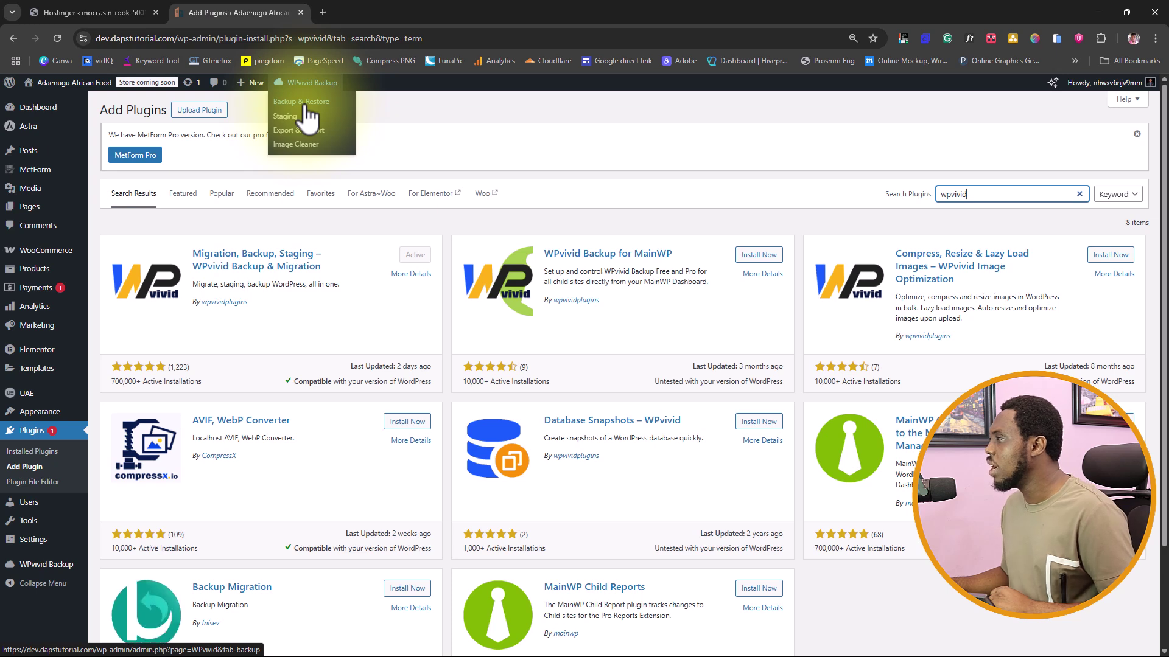
{"action": "left_click", "coordinate": [303, 102]}
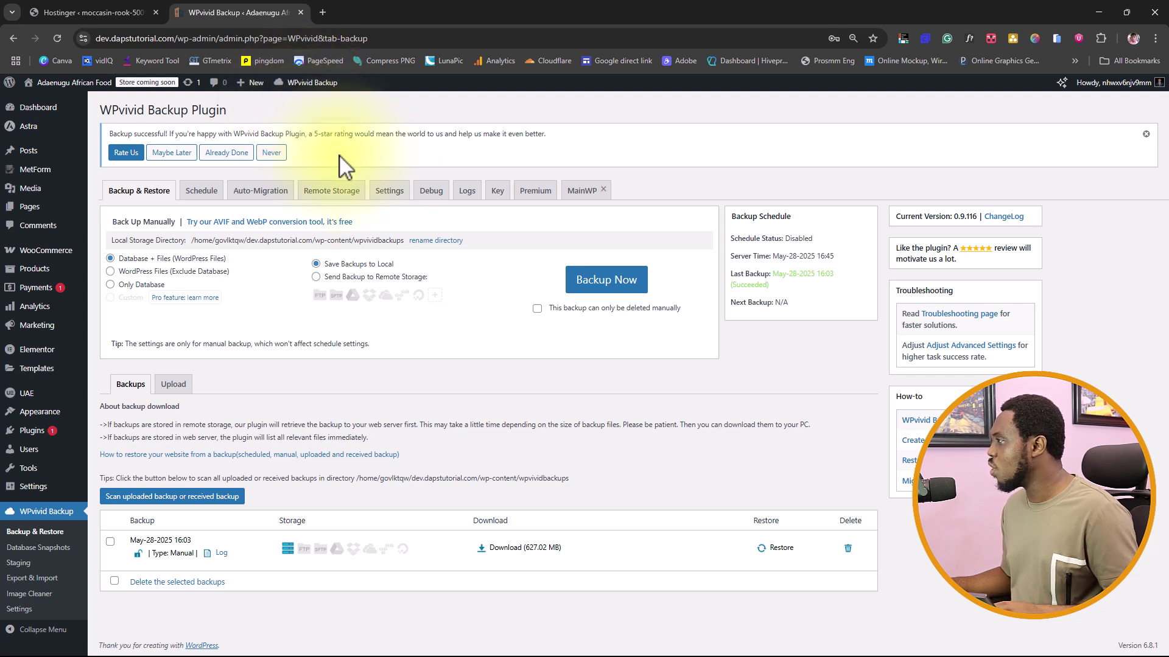
{"action": "left_click", "coordinate": [496, 195]}
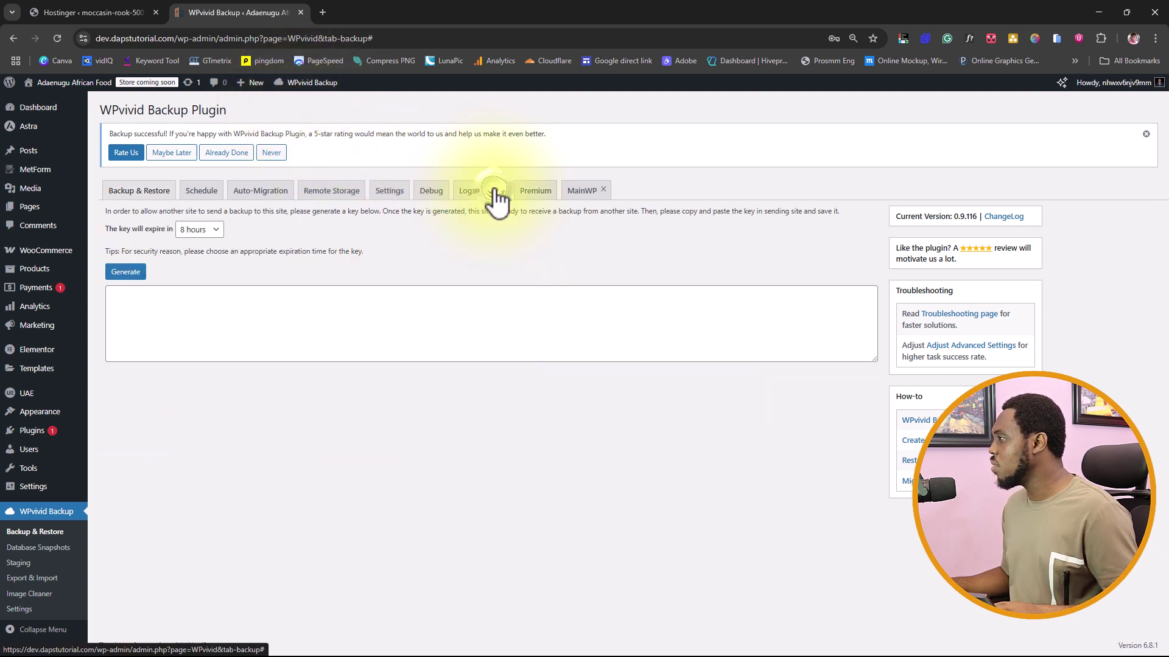
{"action": "left_click", "coordinate": [130, 279]}
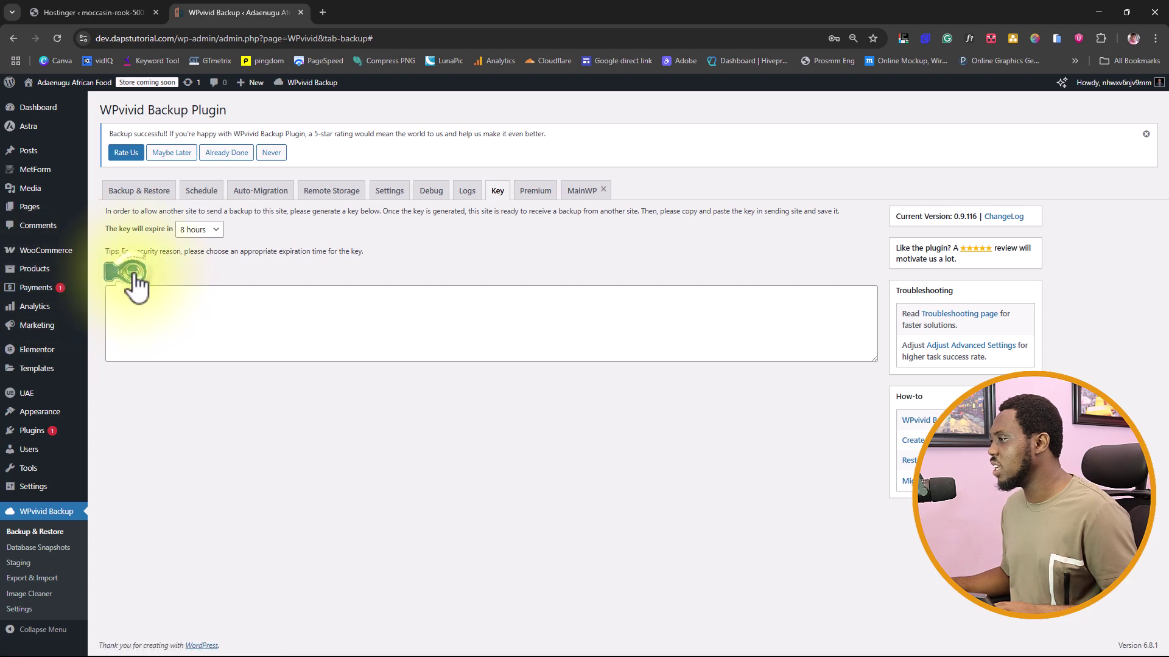
{"action": "triple_click", "coordinate": [201, 326]}
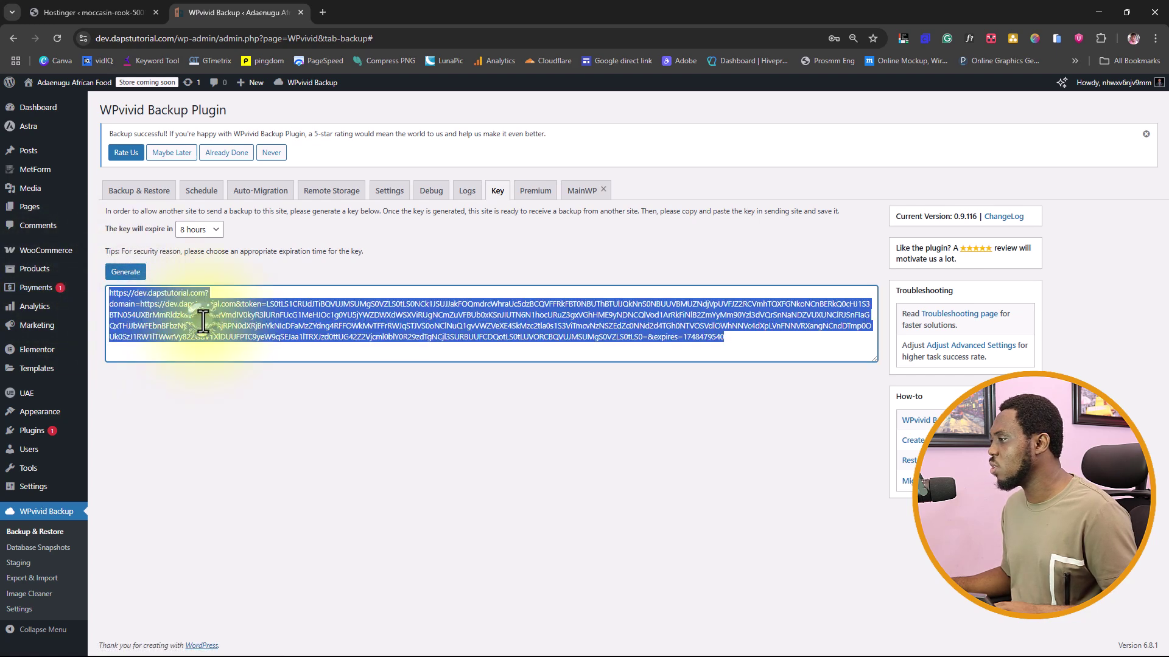
{"action": "right_click", "coordinate": [203, 302]}
{"action": "left_click", "coordinate": [246, 379]}
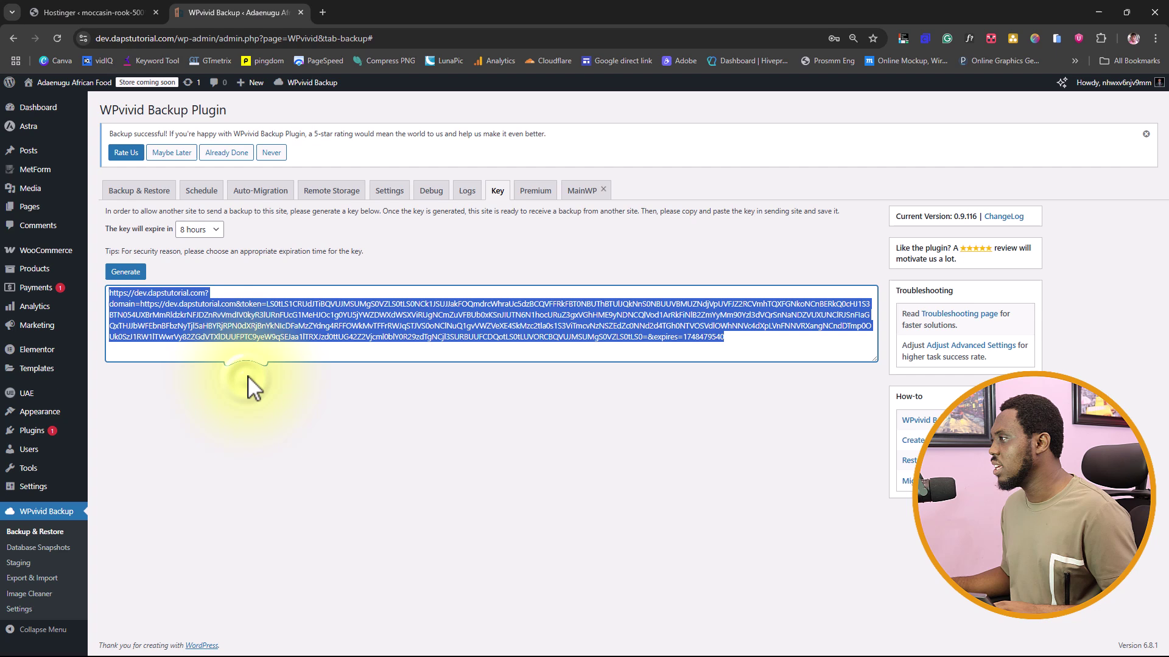
{"action": "left_click", "coordinate": [88, 12]}
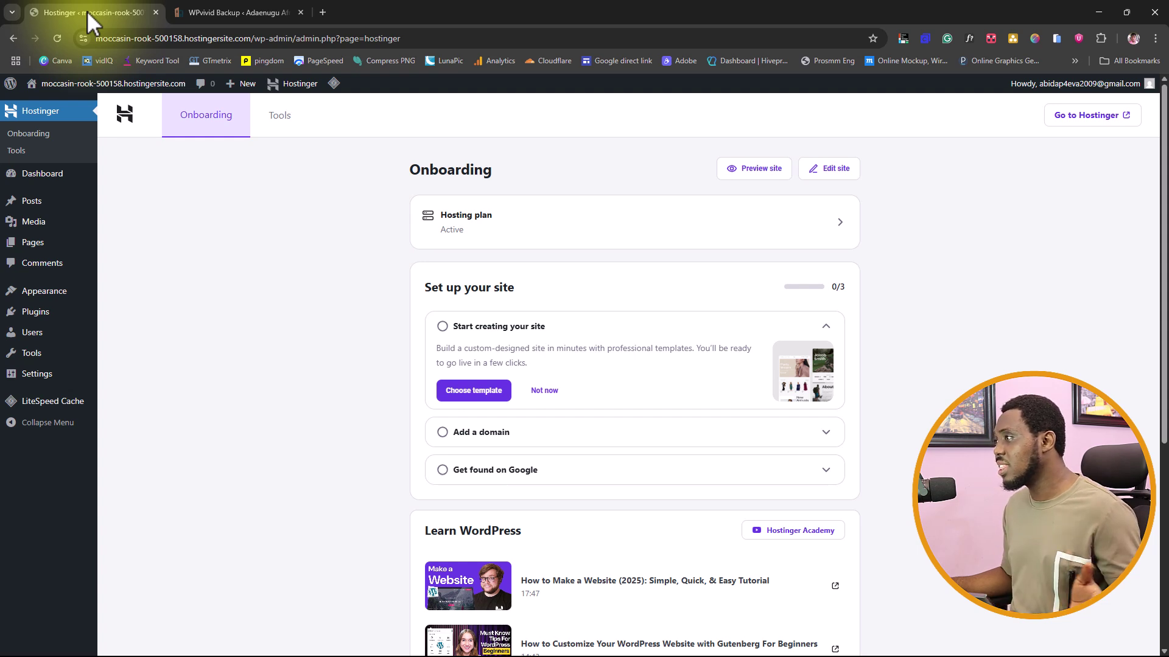
Search 'wpvivid', then install and activate WPvivid Backup & Migration on the new site
{"action": "mouse_move", "coordinate": [119, 89]}
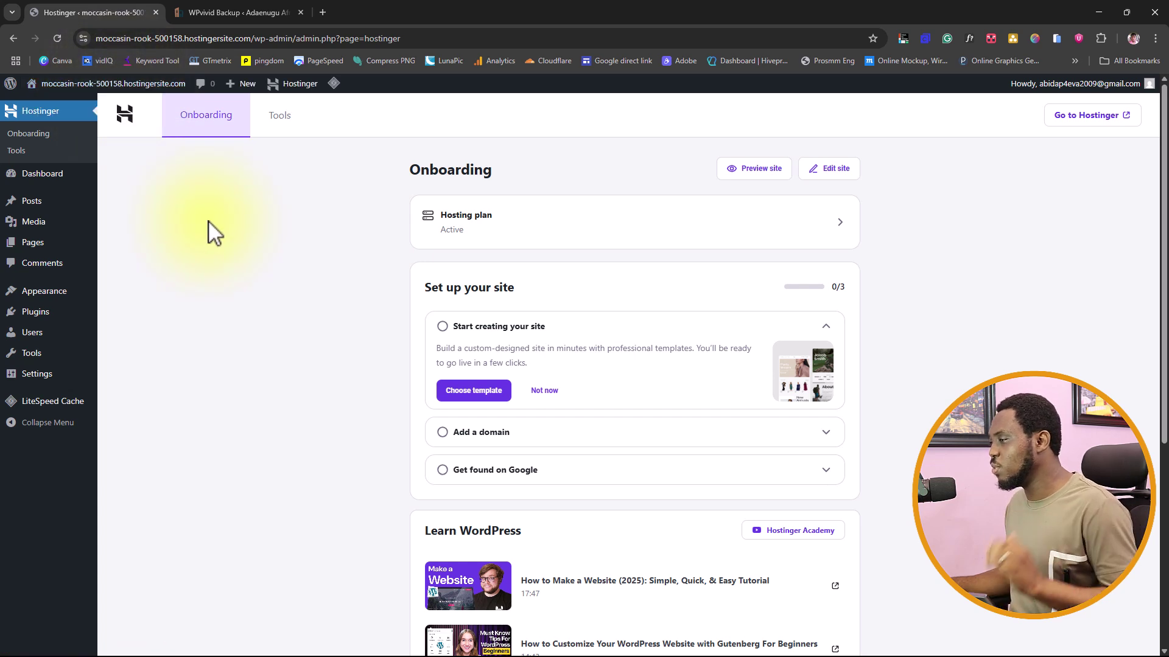
{"action": "mouse_move", "coordinate": [51, 311]}
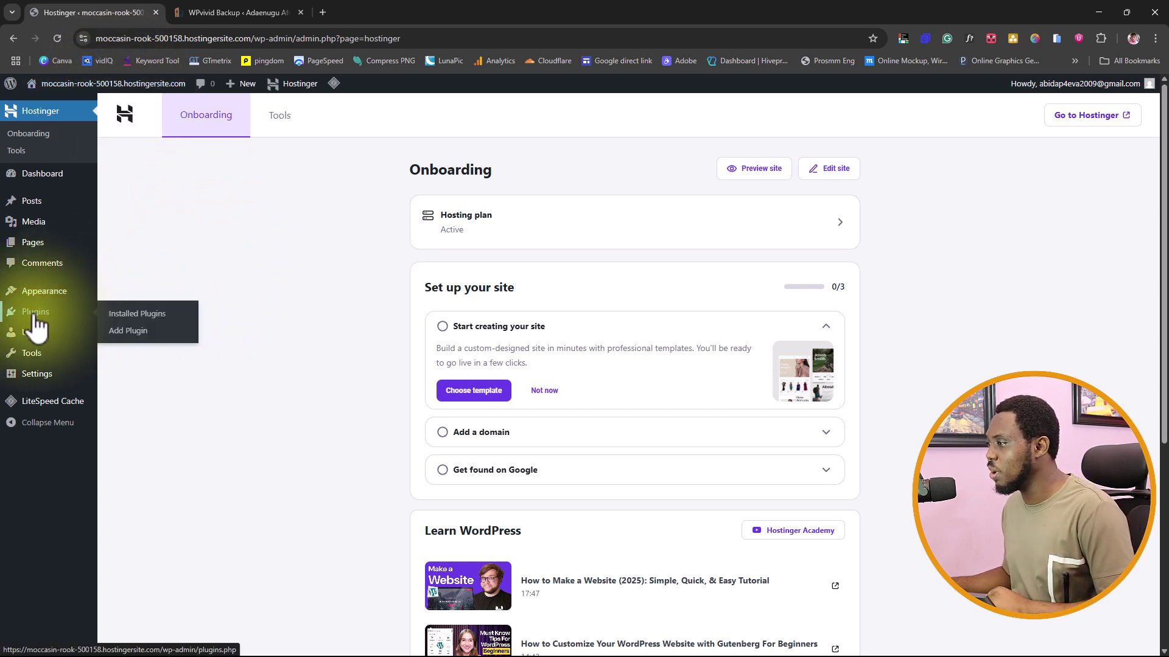
{"action": "left_click", "coordinate": [125, 331]}
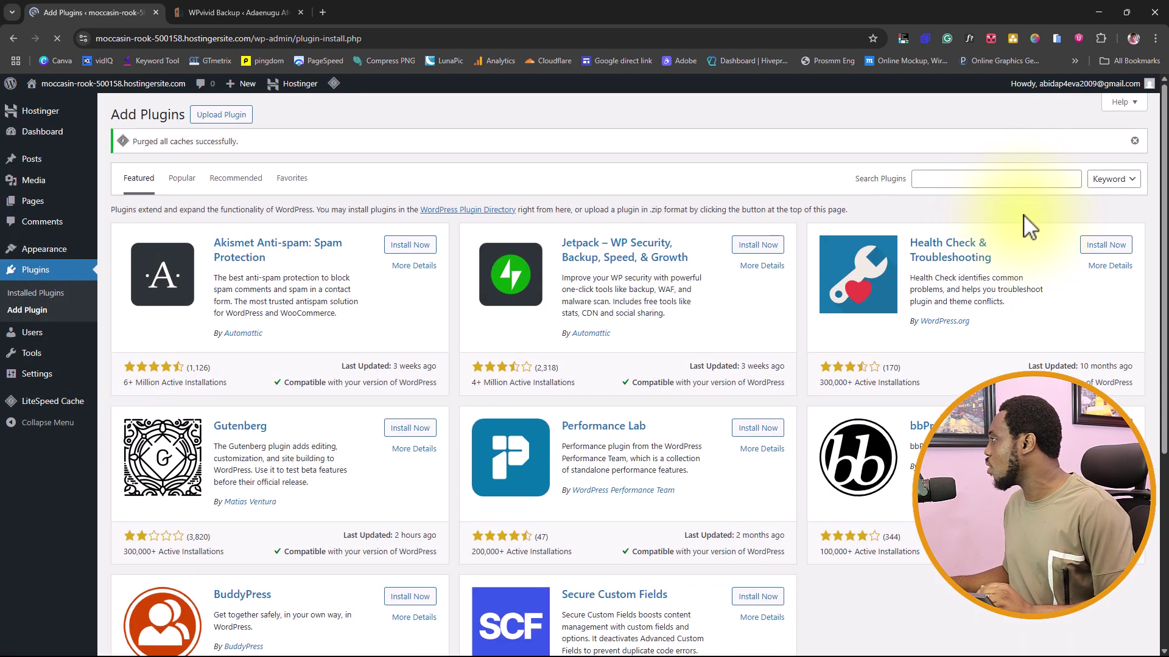
{"action": "left_click", "coordinate": [972, 180]}
{"action": "type", "text": "wpv"}
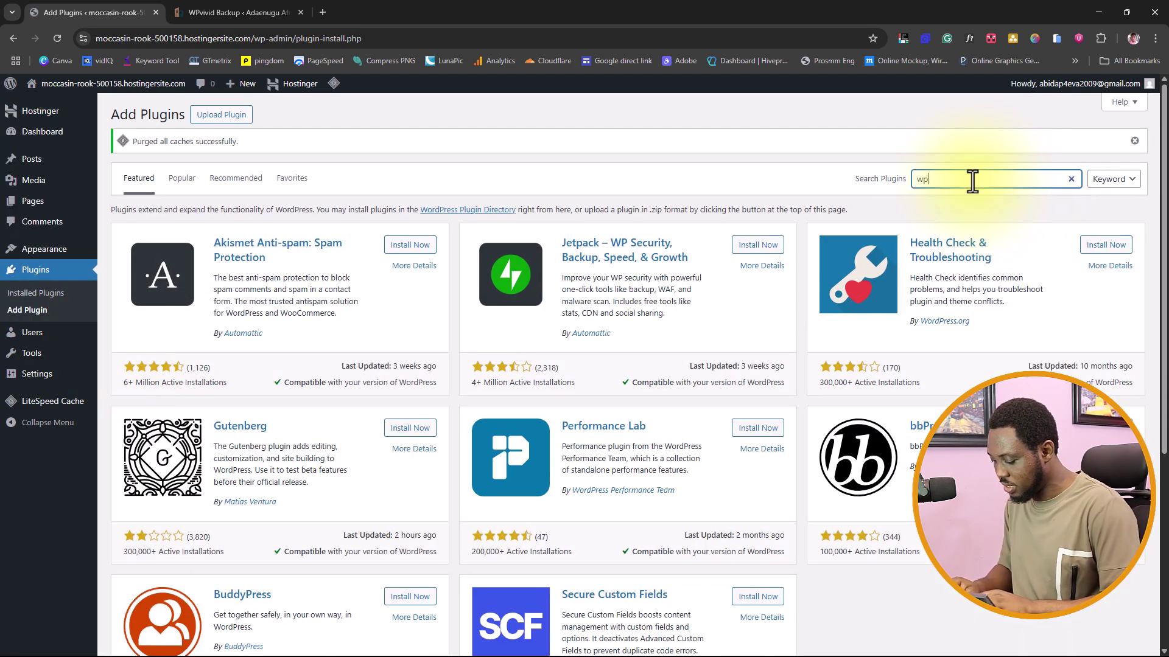
{"action": "type", "text": "ivid"}
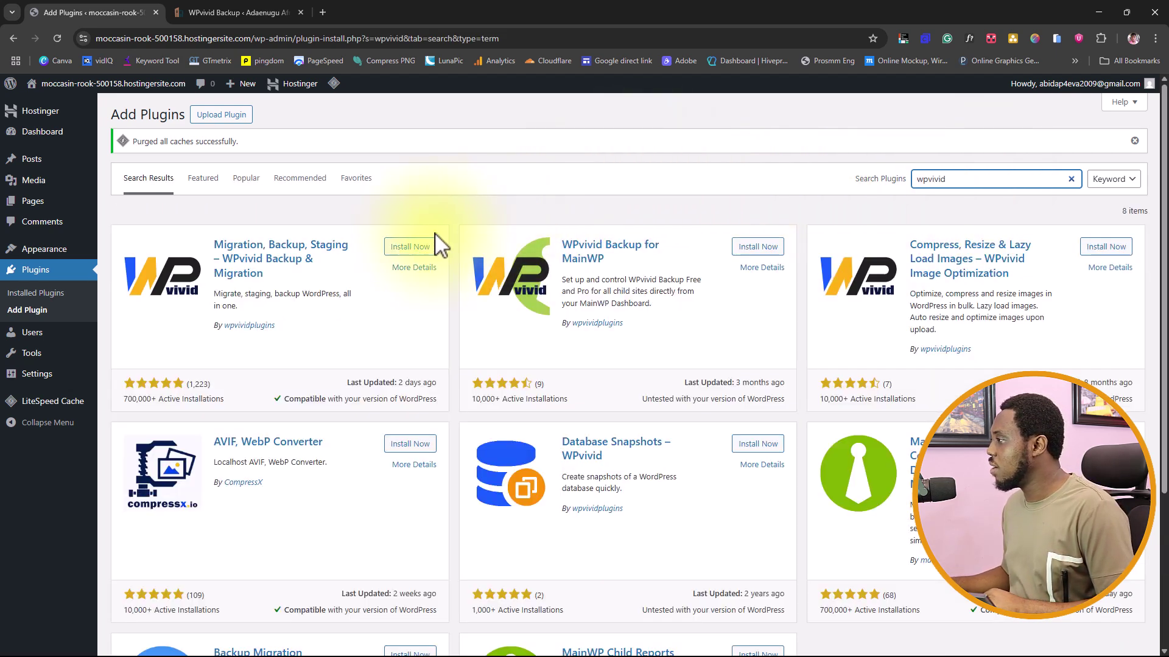
{"action": "left_click", "coordinate": [412, 249]}
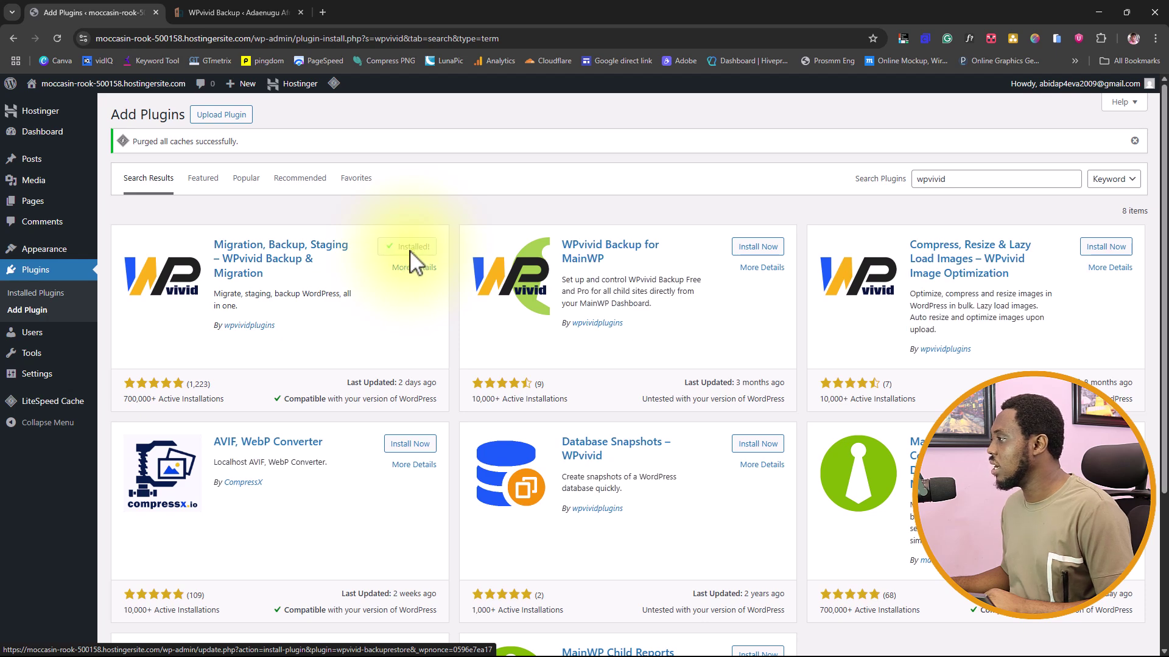
{"action": "left_click", "coordinate": [413, 248]}
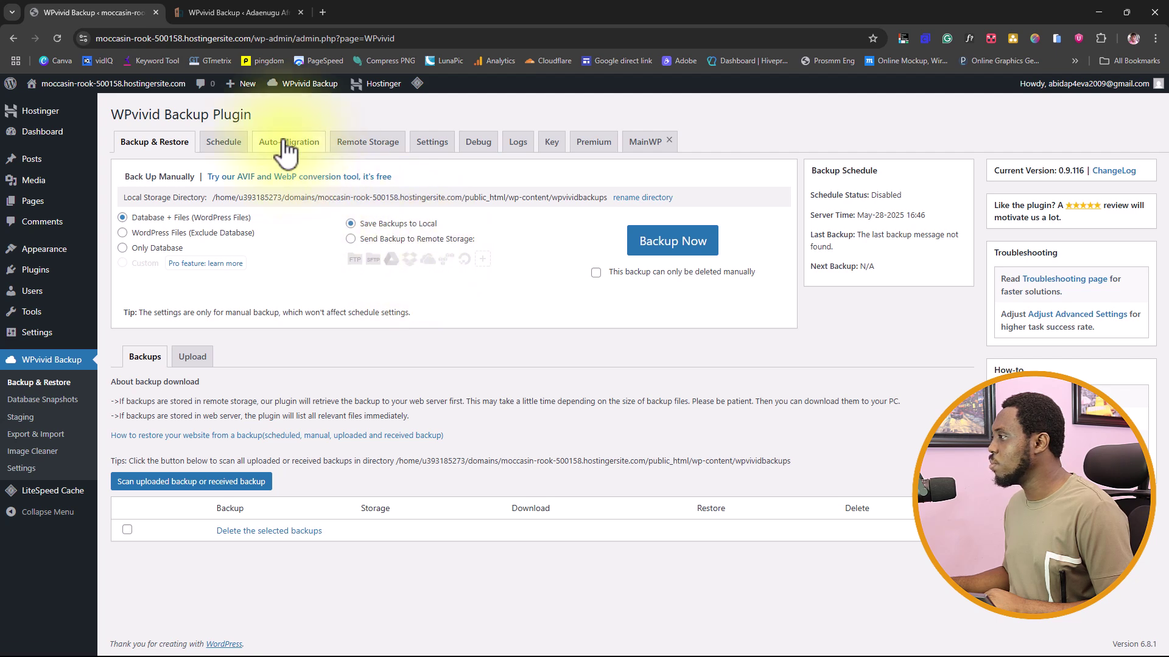
Paste the dev site's migration key into Auto-Migration on the new site and save it
{"action": "left_click", "coordinate": [286, 149]}
{"action": "left_click", "coordinate": [160, 214]}
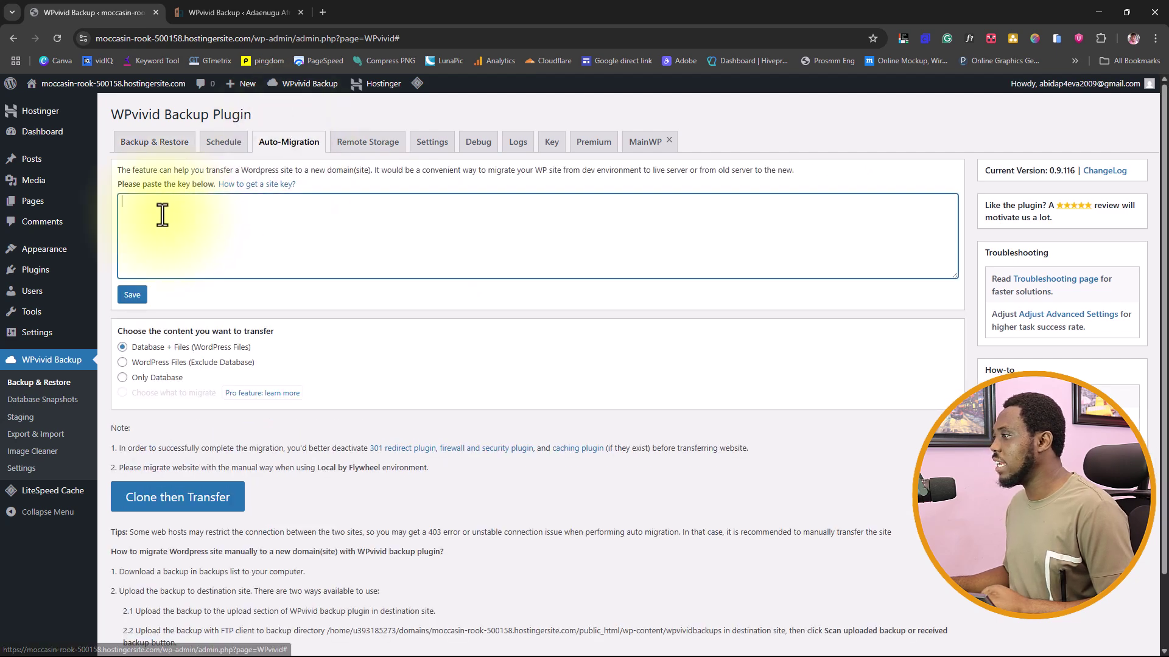
{"action": "key", "text": "ctrl+v"}
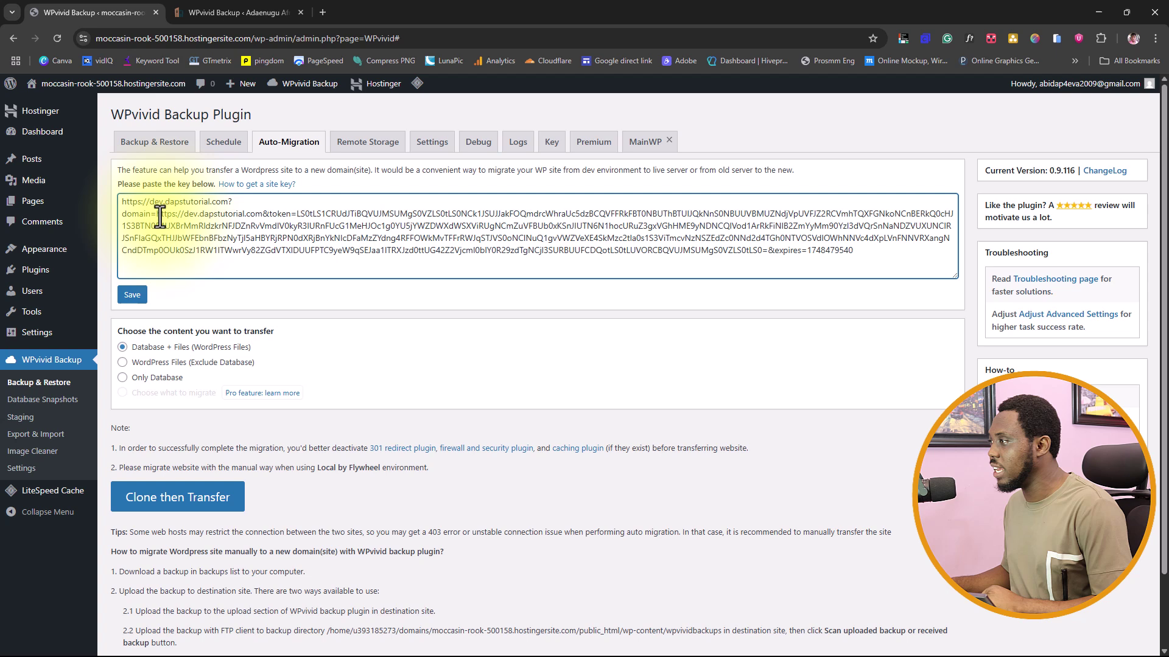
{"action": "left_click", "coordinate": [132, 295]}
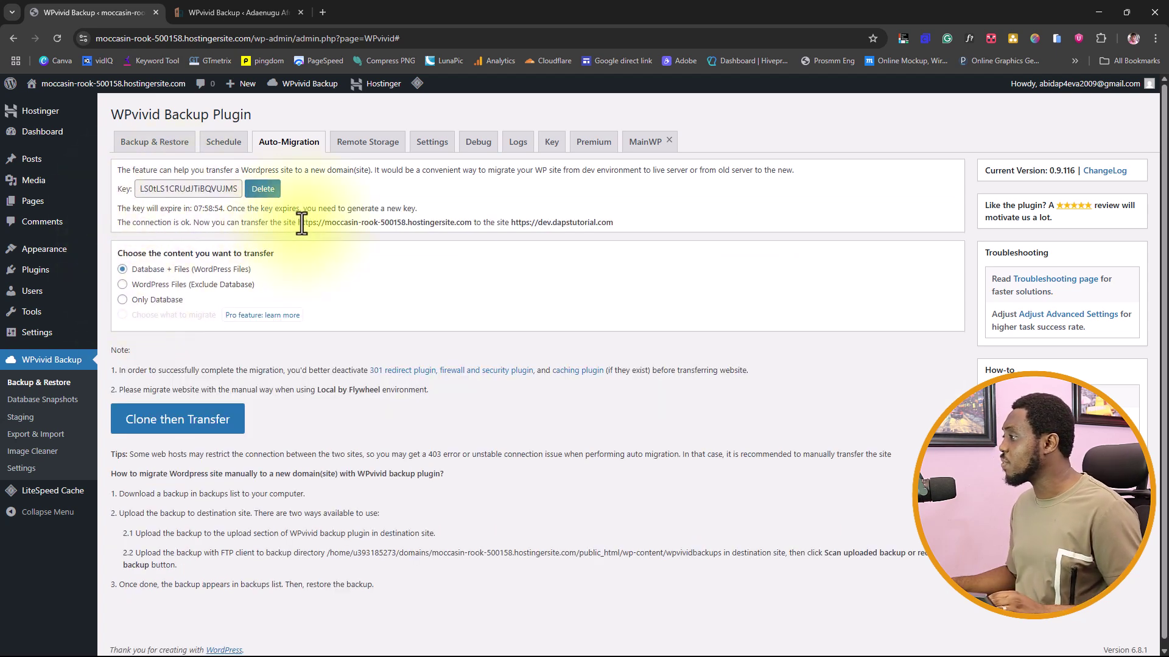
{"action": "left_click_drag", "start_coordinate": [302, 223], "coordinate": [518, 224]}
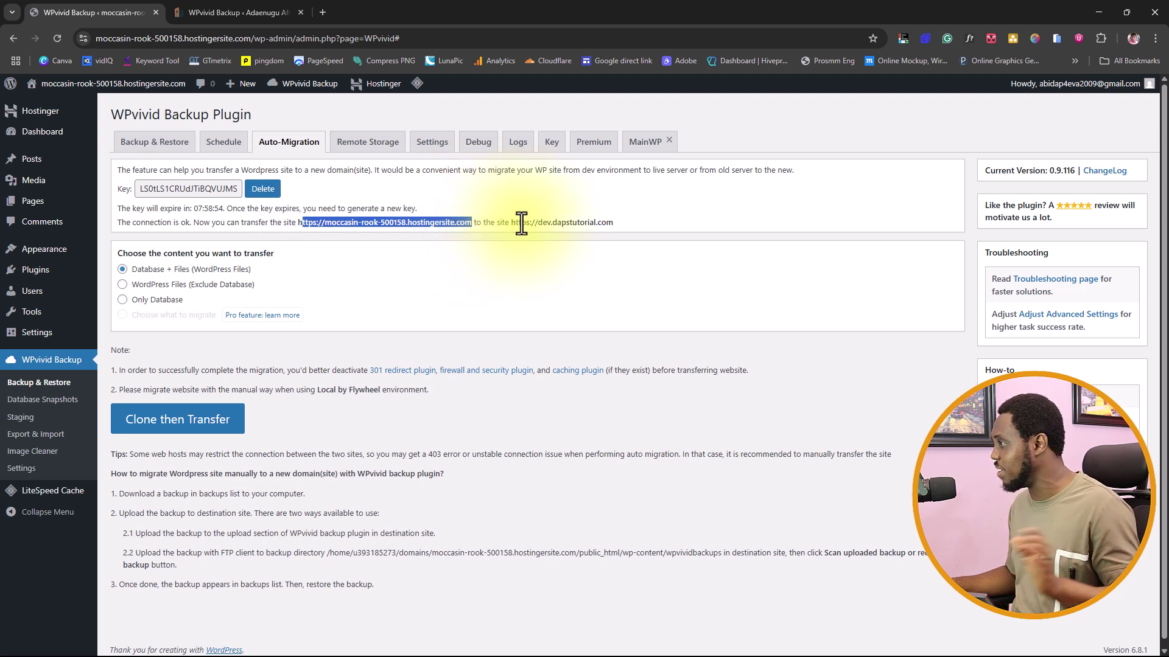
Generate a migration key on the new site's Key tab and copy it
{"action": "left_click", "coordinate": [552, 143]}
{"action": "left_click", "coordinate": [135, 236]}
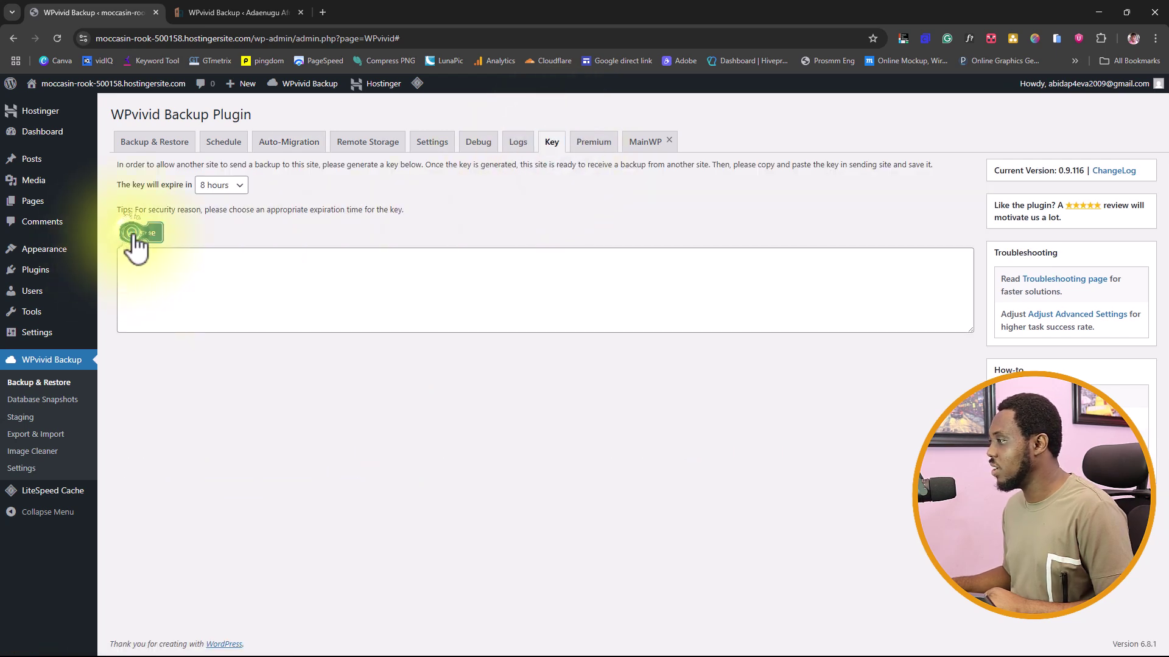
{"action": "triple_click", "coordinate": [143, 268]}
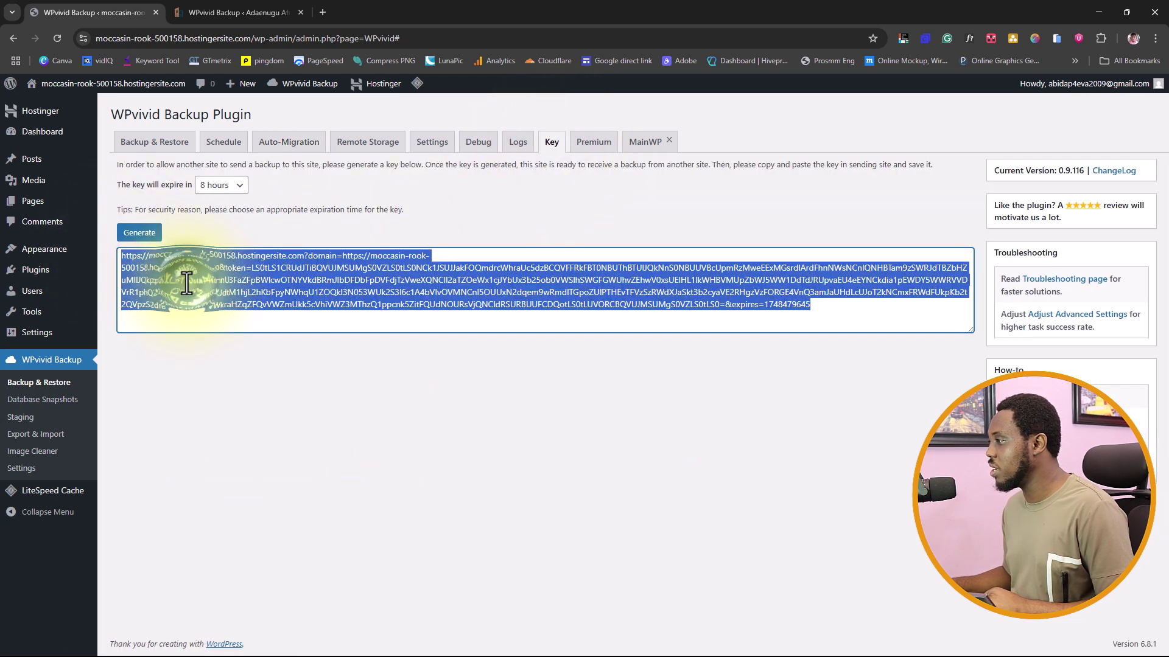
{"action": "right_click", "coordinate": [185, 283]}
{"action": "left_click", "coordinate": [226, 359]}
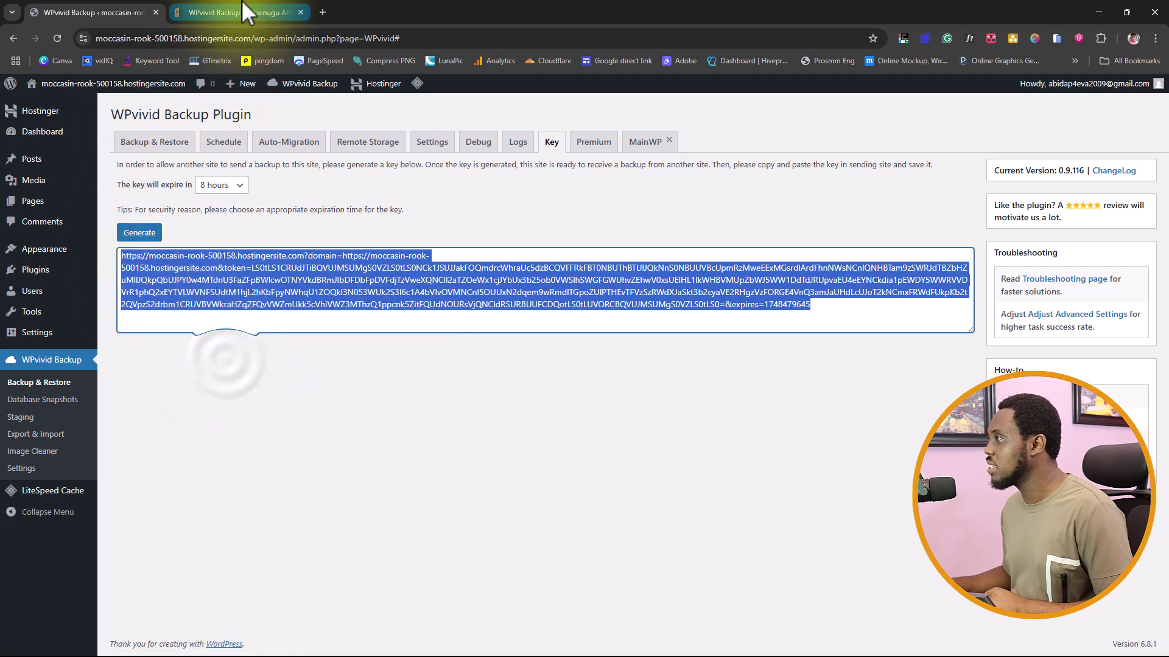
Paste the new site's key into dev.dapstutorial.com's Auto-Migration and save to connect both sites
{"action": "left_click", "coordinate": [229, 10]}
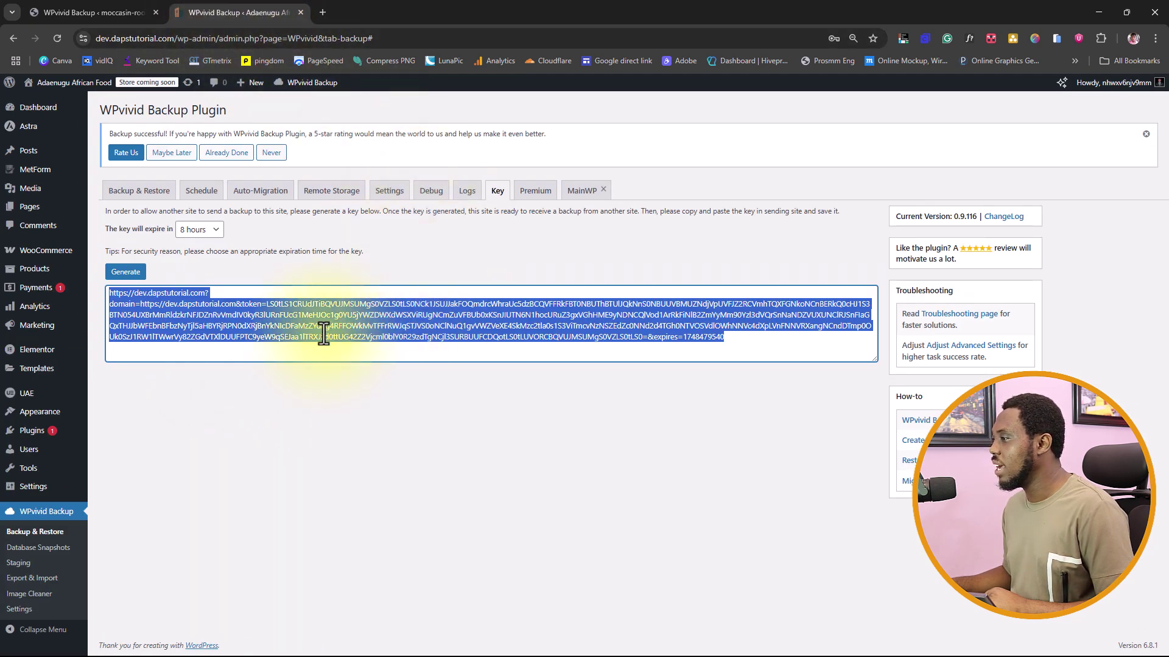
{"action": "left_click", "coordinate": [250, 192]}
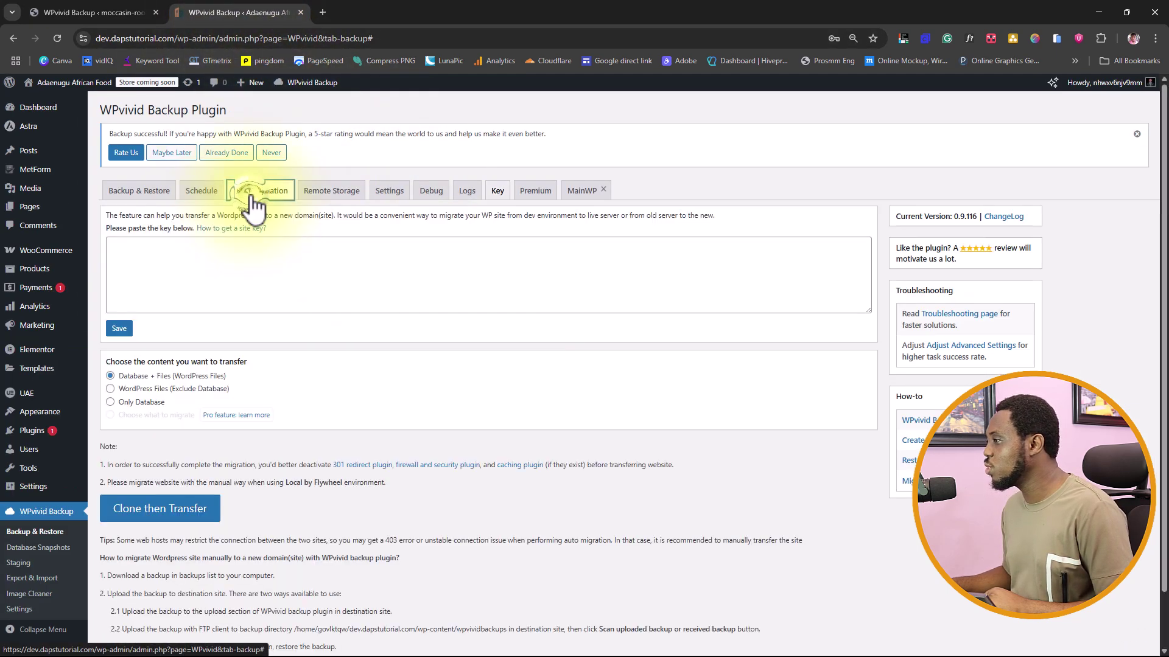
{"action": "left_click", "coordinate": [164, 259]}
{"action": "key", "text": "ctrl+v"}
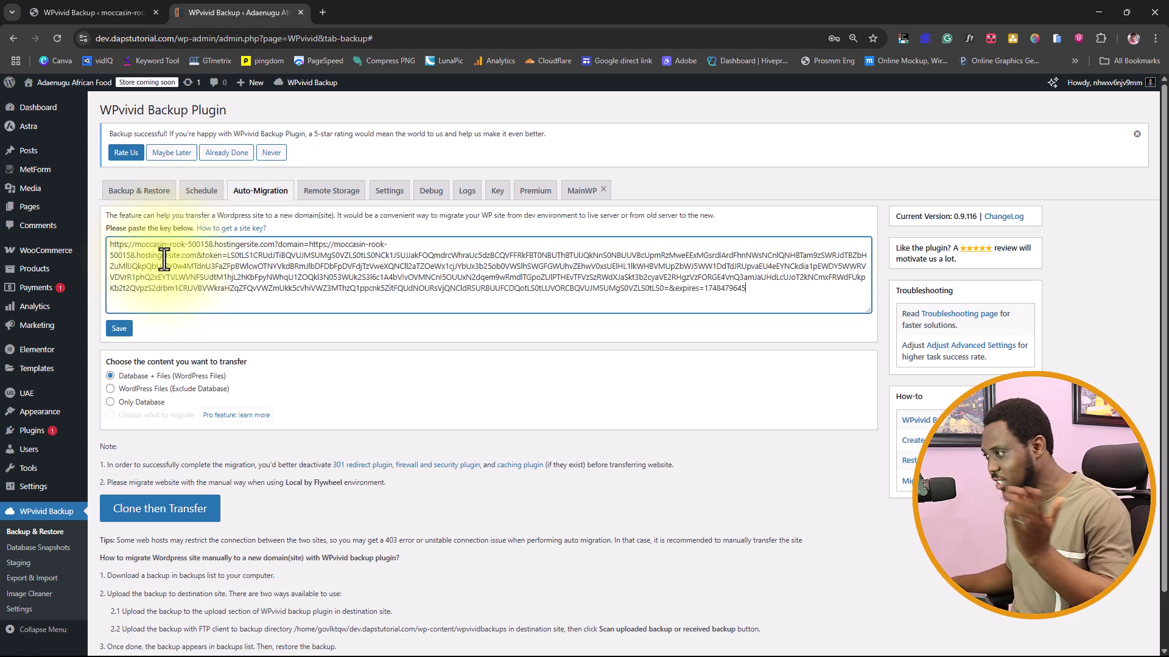
{"action": "left_click", "coordinate": [122, 329]}
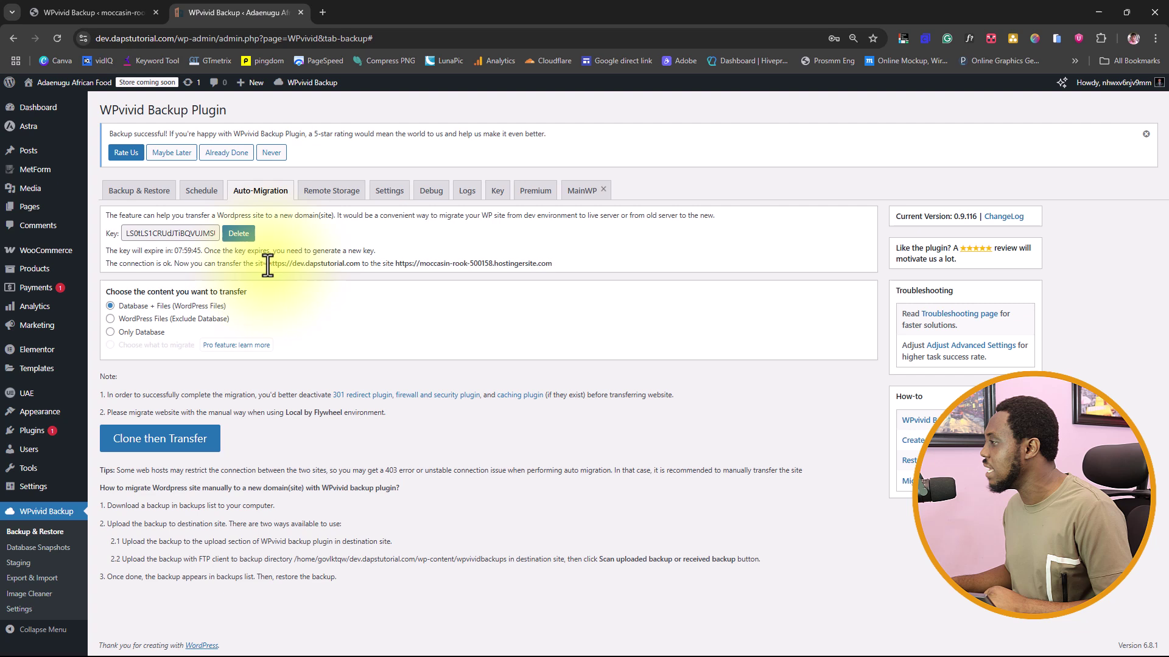
{"action": "left_click_drag", "start_coordinate": [268, 265], "coordinate": [571, 280]}
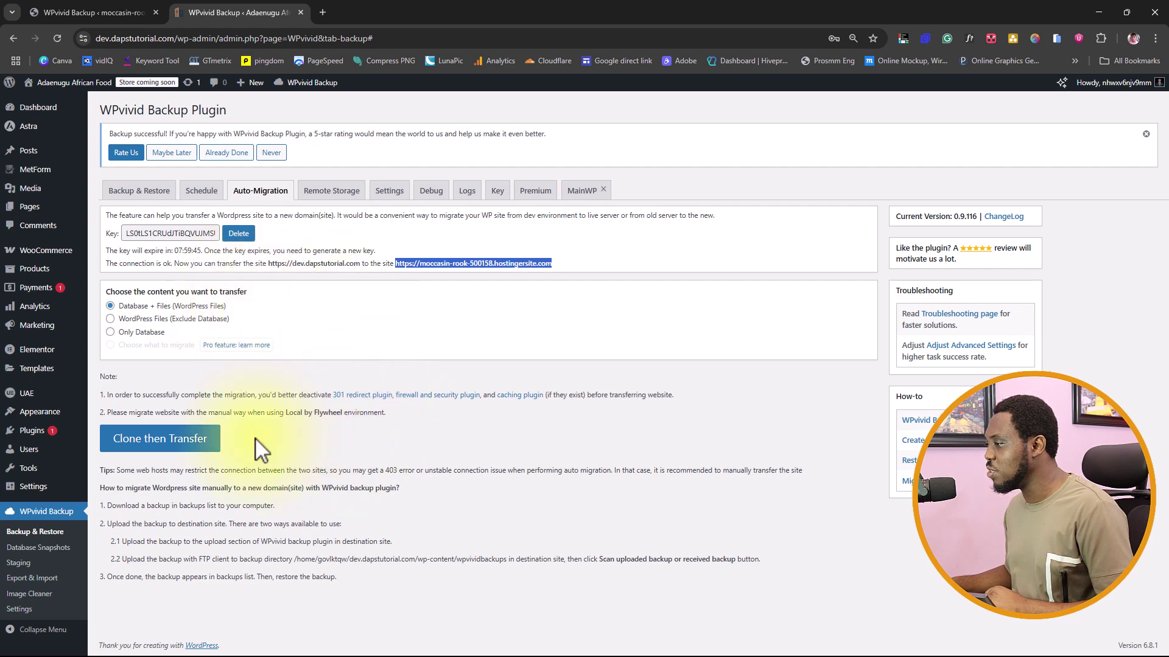
Clone and transfer the dev site's Database + Files to the new site until the backup succeeds
{"action": "left_click", "coordinate": [169, 443]}
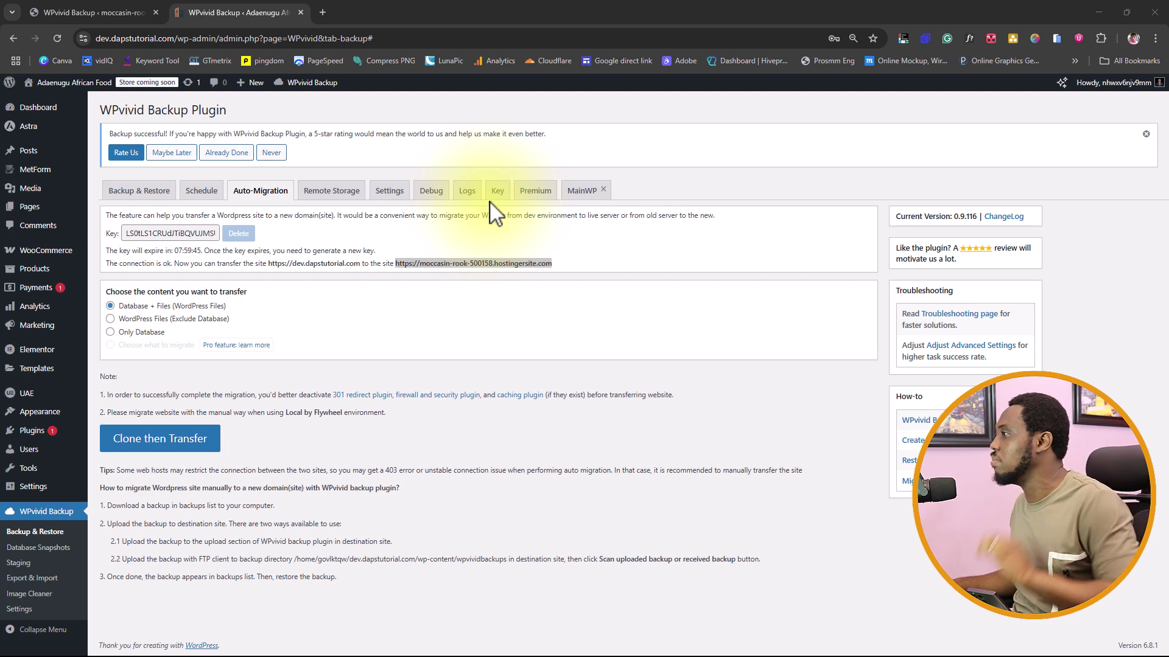
{"action": "left_click_drag", "start_coordinate": [109, 134], "coordinate": [386, 134]}
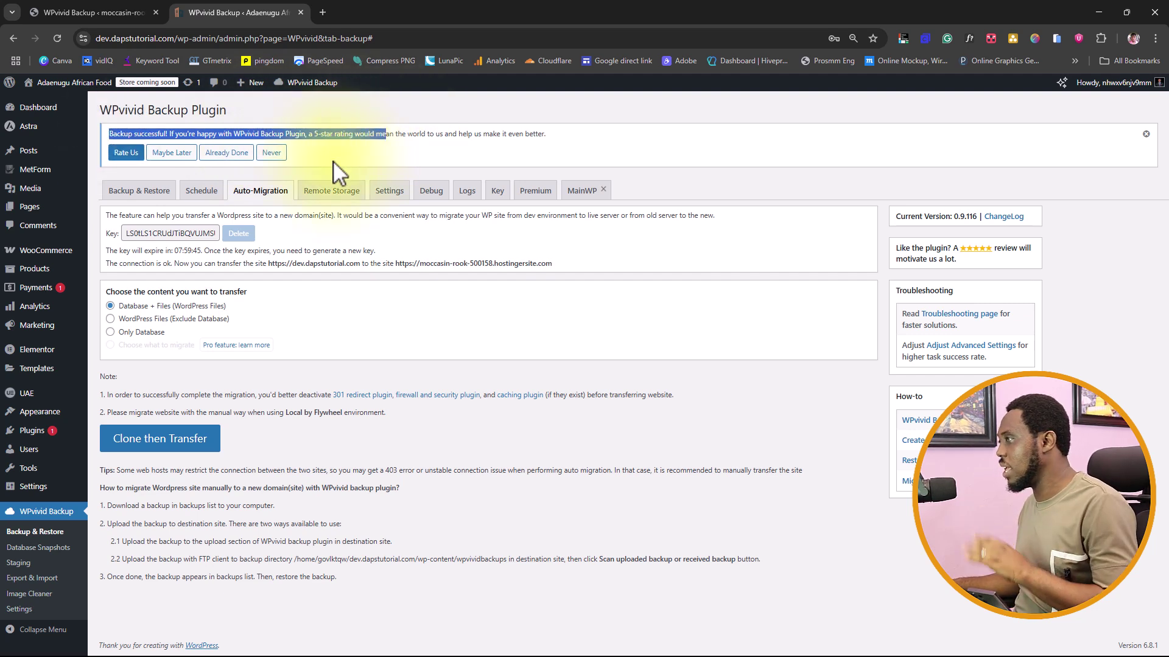
On the new site's Backup & Restore, scan for the received May-28-2025 16:47 backup
{"action": "left_click", "coordinate": [94, 13]}
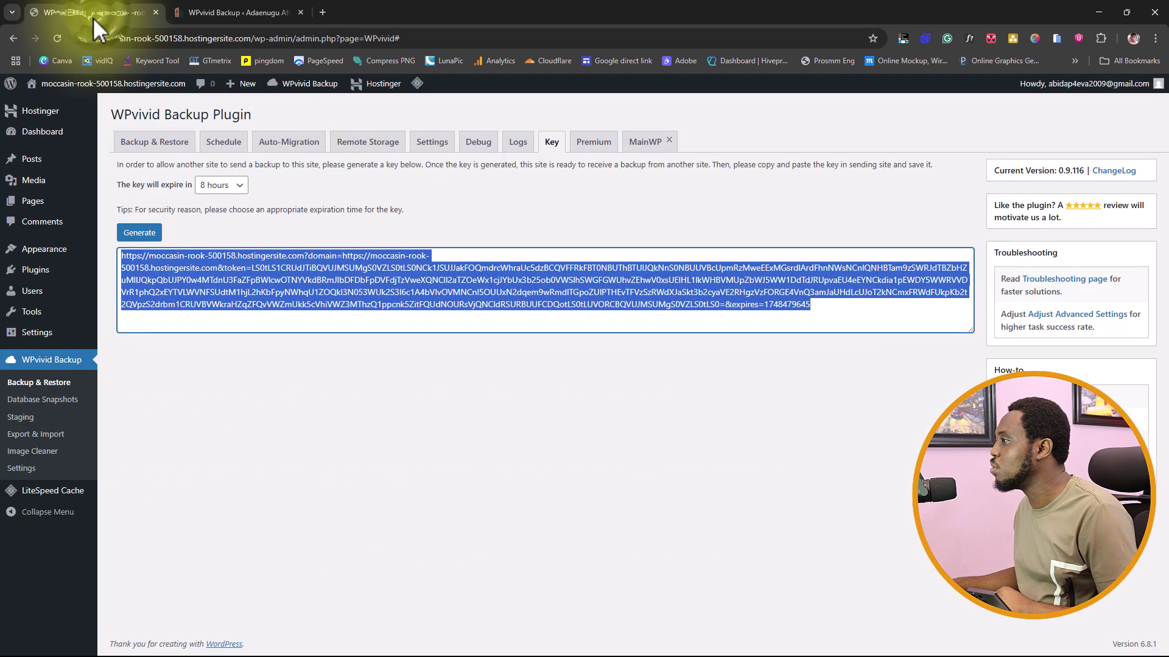
{"action": "left_click", "coordinate": [151, 146]}
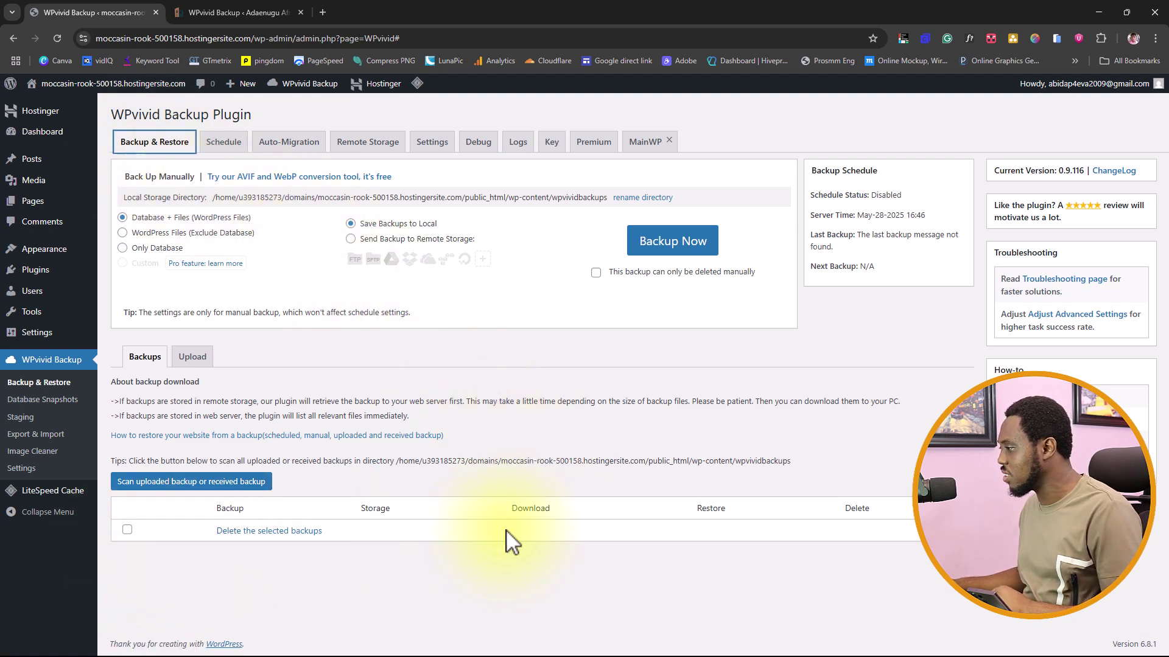
{"action": "left_click", "coordinate": [173, 484]}
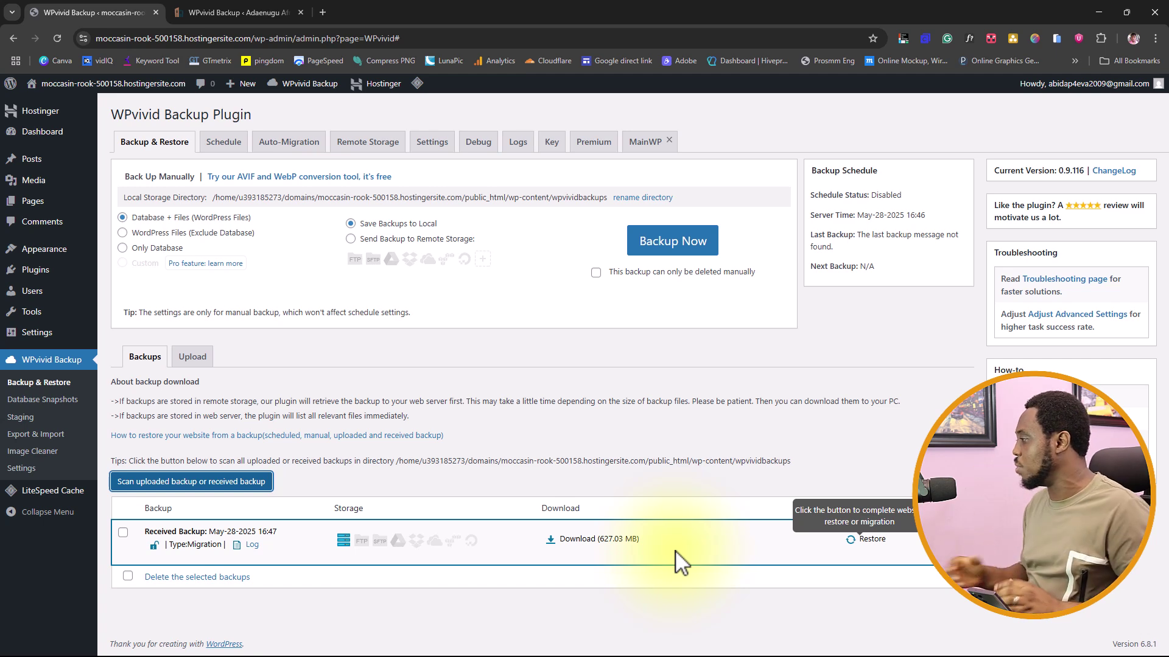
Restore the received May-28-2025 16:47 backup, confirming with OK, until it reaches 100%
{"action": "left_click", "coordinate": [874, 540]}
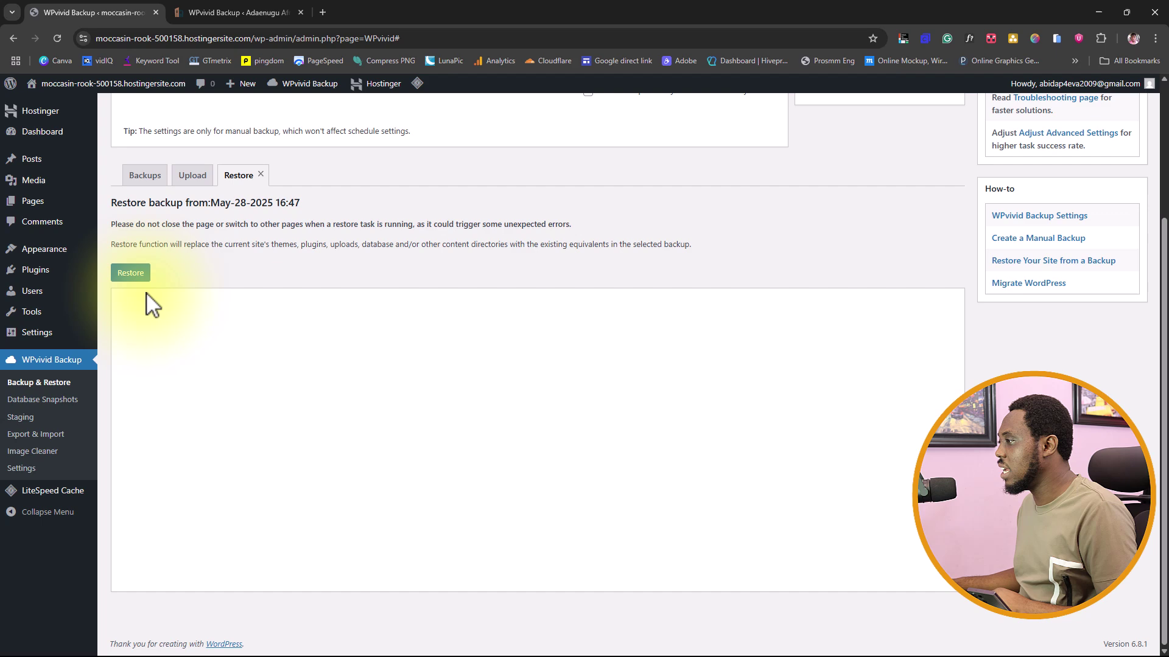
{"action": "left_click", "coordinate": [131, 274]}
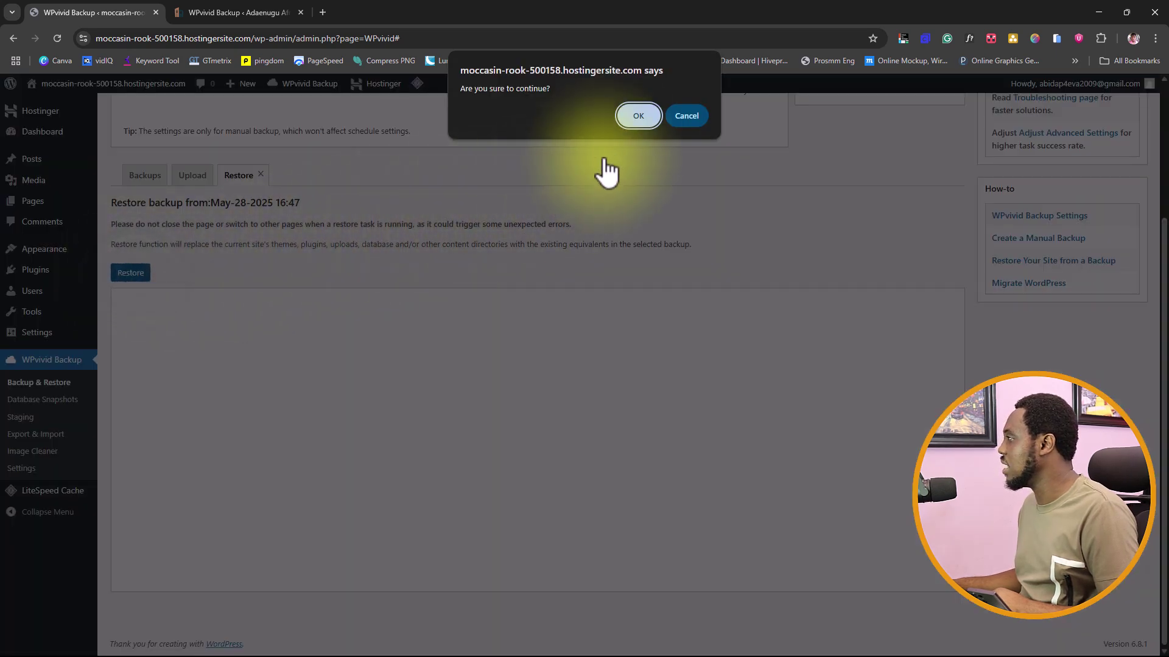
{"action": "left_click", "coordinate": [637, 116]}
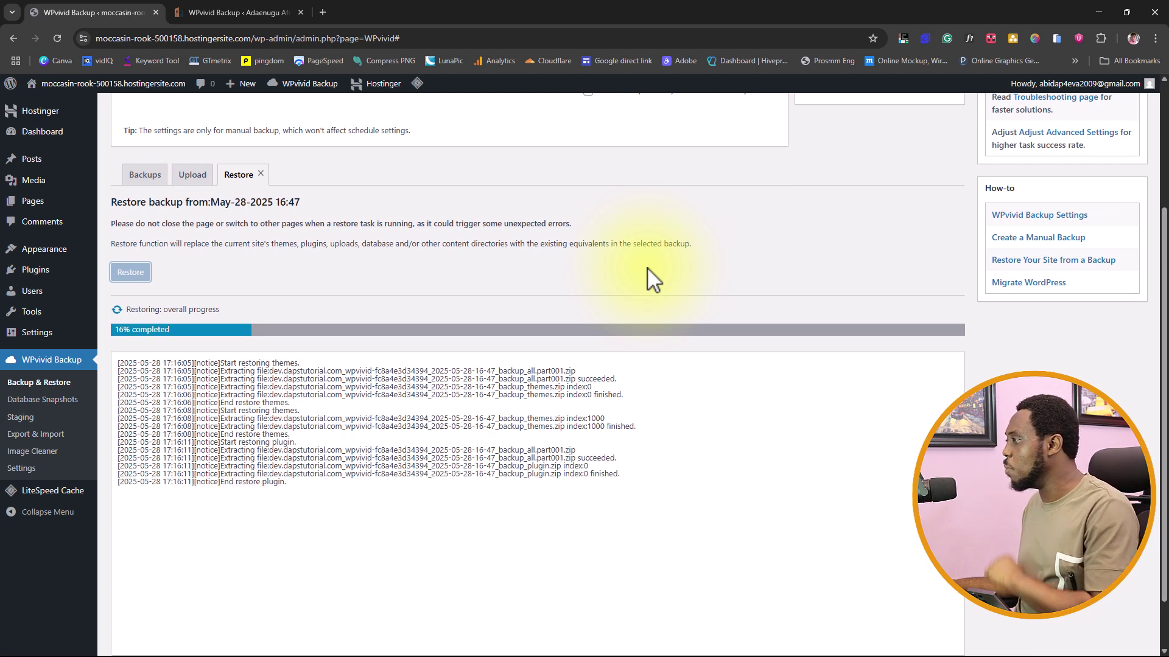
{"action": "scroll", "coordinate": [648, 268], "scroll_direction": "down", "scroll_amount": 1}
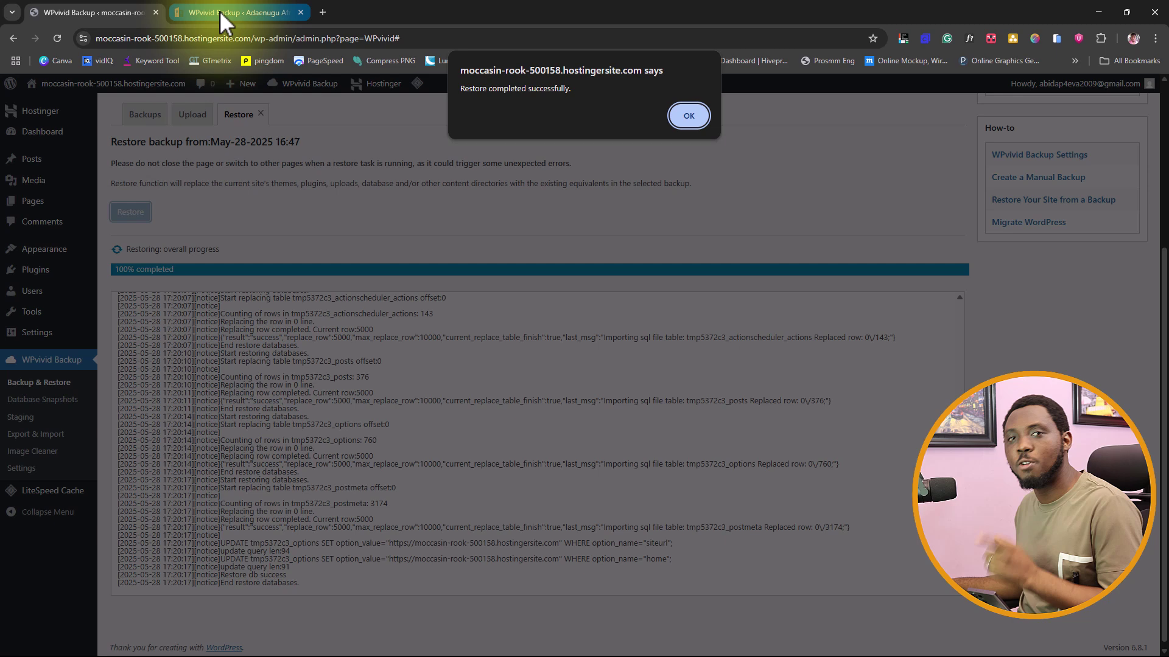
Open 'Go to Adaenugu African Food' in a new tab, then log back into the new site's admin
{"action": "left_click", "coordinate": [688, 116]}
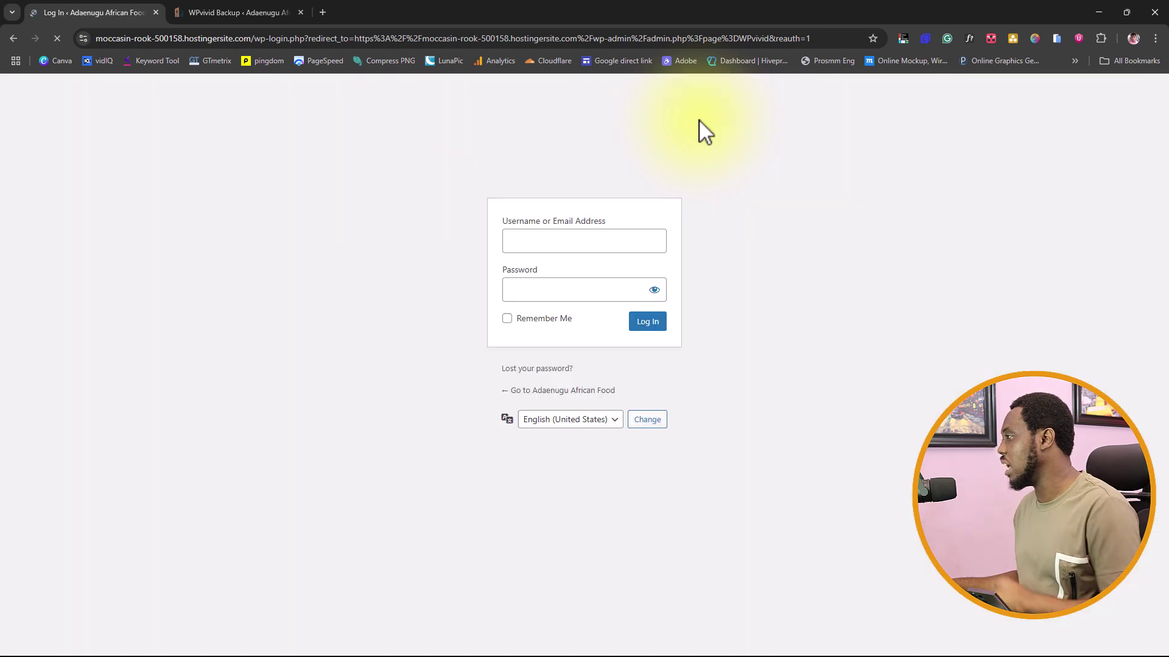
{"action": "right_click", "coordinate": [566, 391]}
{"action": "left_click", "coordinate": [616, 406]}
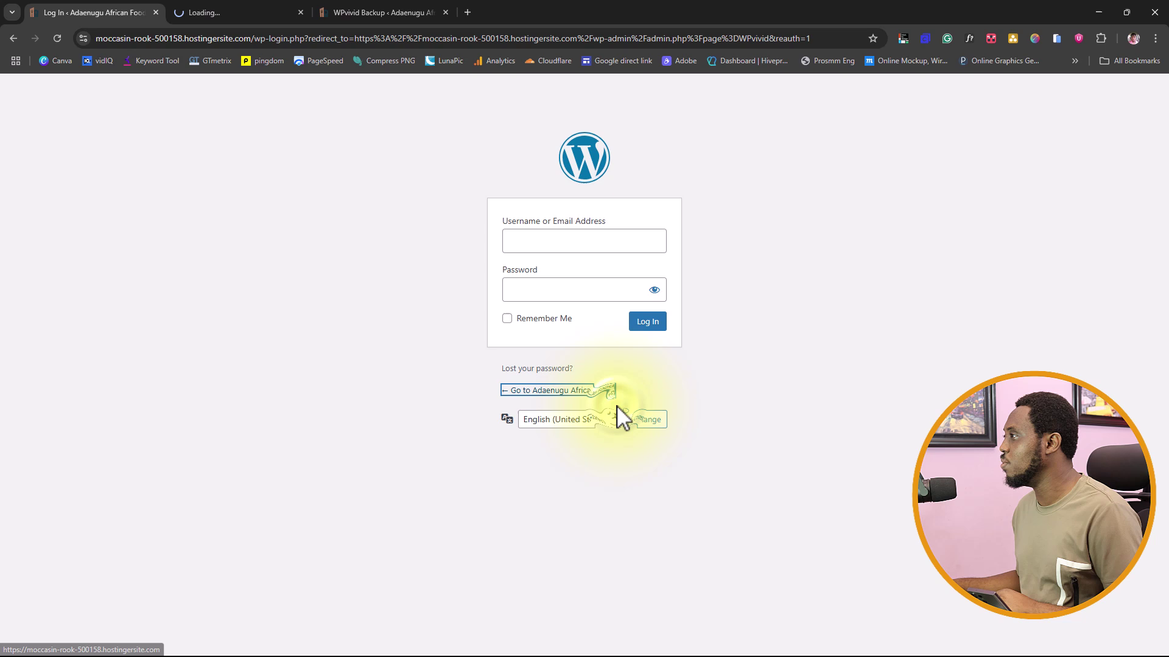
{"action": "left_click", "coordinate": [213, 13]}
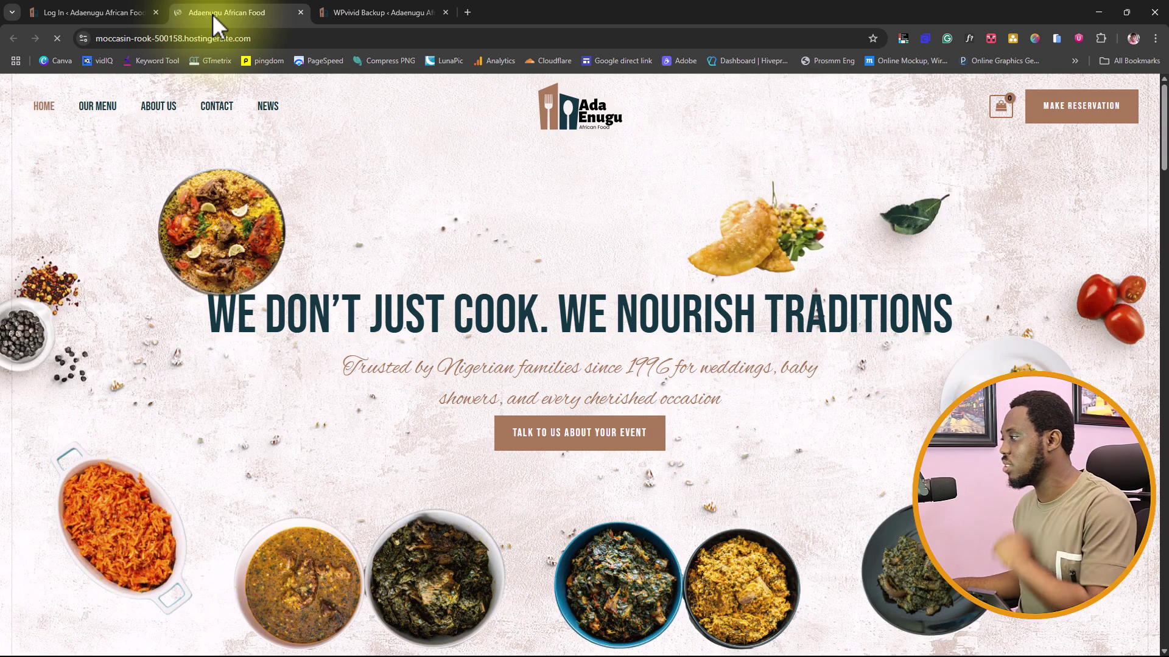
{"action": "left_click", "coordinate": [104, 6]}
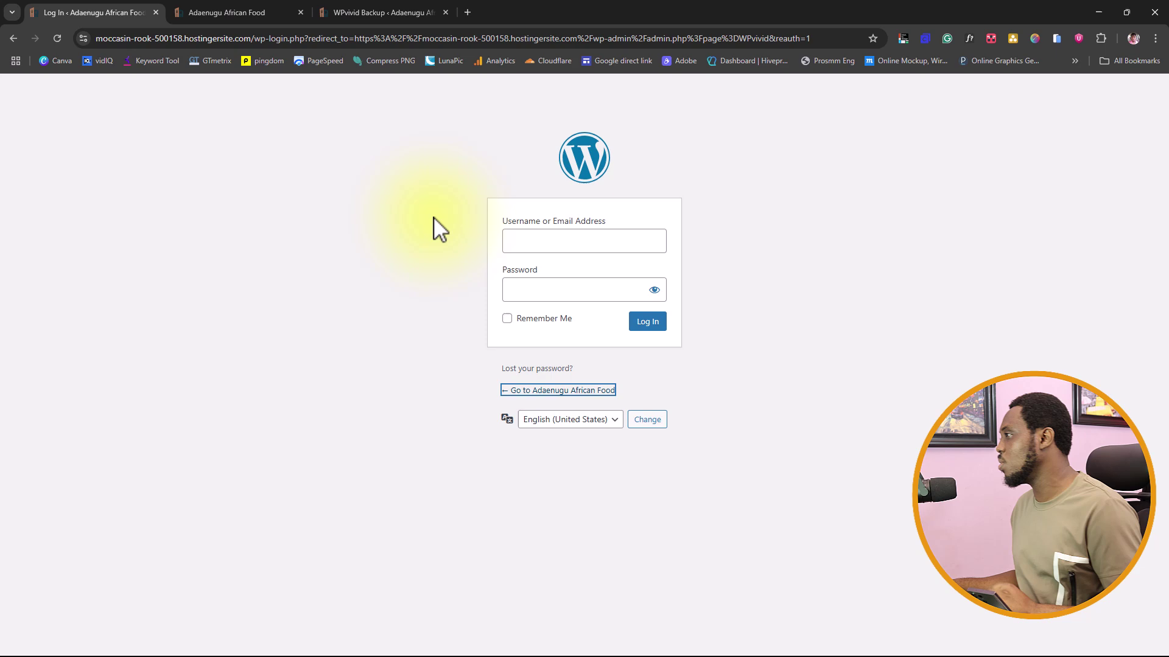
{"action": "left_click", "coordinate": [540, 243]}
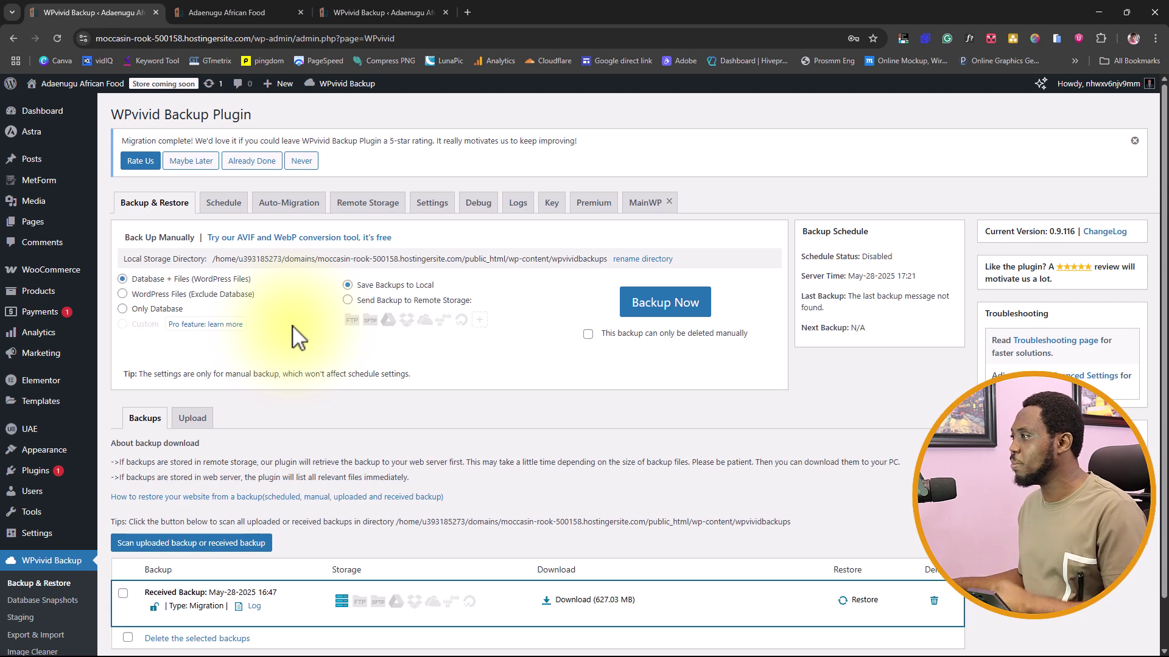
Check the restored homepage tab and the original site's WPvivid migration page
{"action": "left_click", "coordinate": [257, 19]}
{"action": "left_click", "coordinate": [386, 14]}
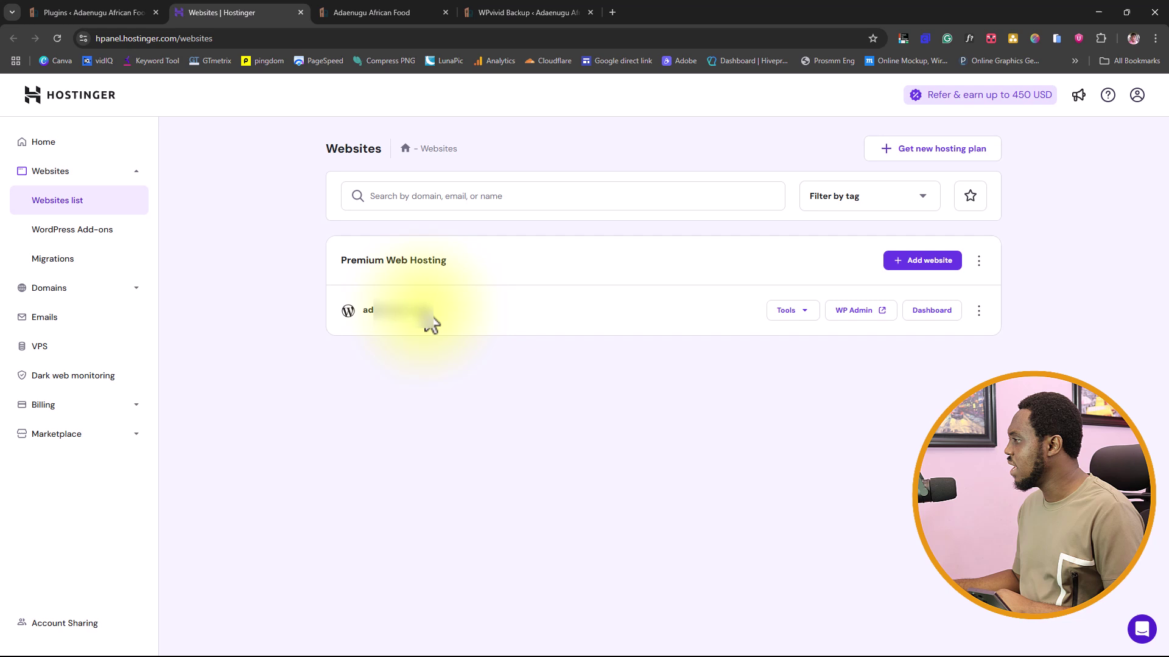
Copy the site's domain from the Websites list and load it in a new browser tab
{"action": "left_click_drag", "start_coordinate": [430, 323], "coordinate": [365, 317]}
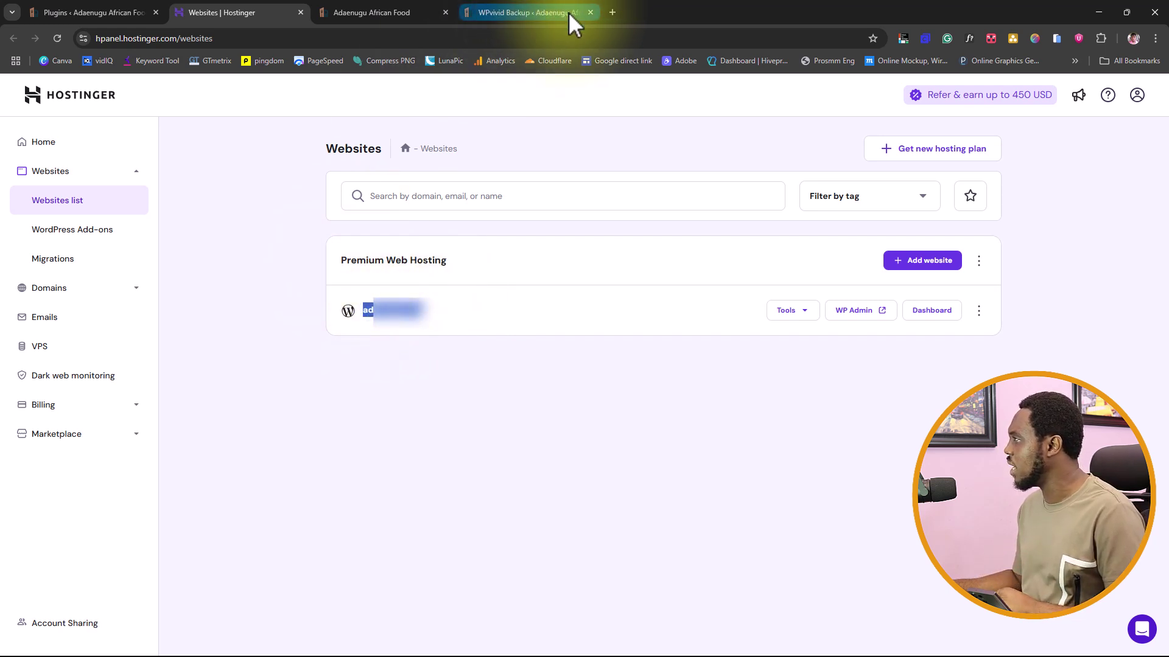
{"action": "left_click", "coordinate": [612, 12]}
{"action": "key", "text": "ctrl+v"}
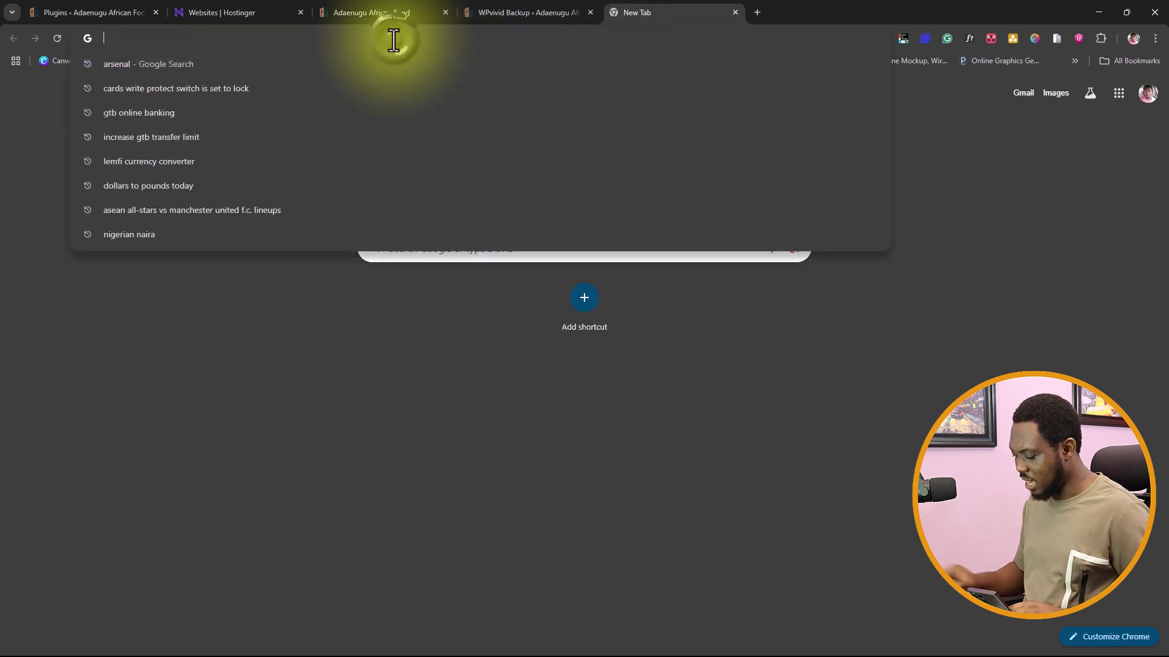
{"action": "key", "text": "Return"}
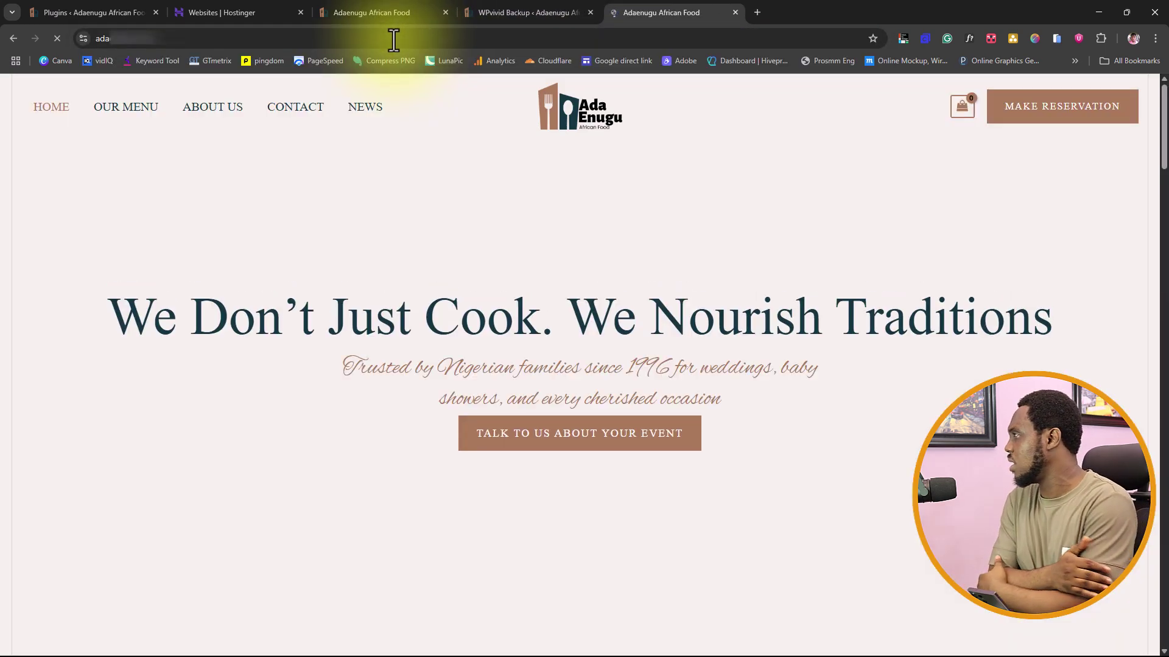